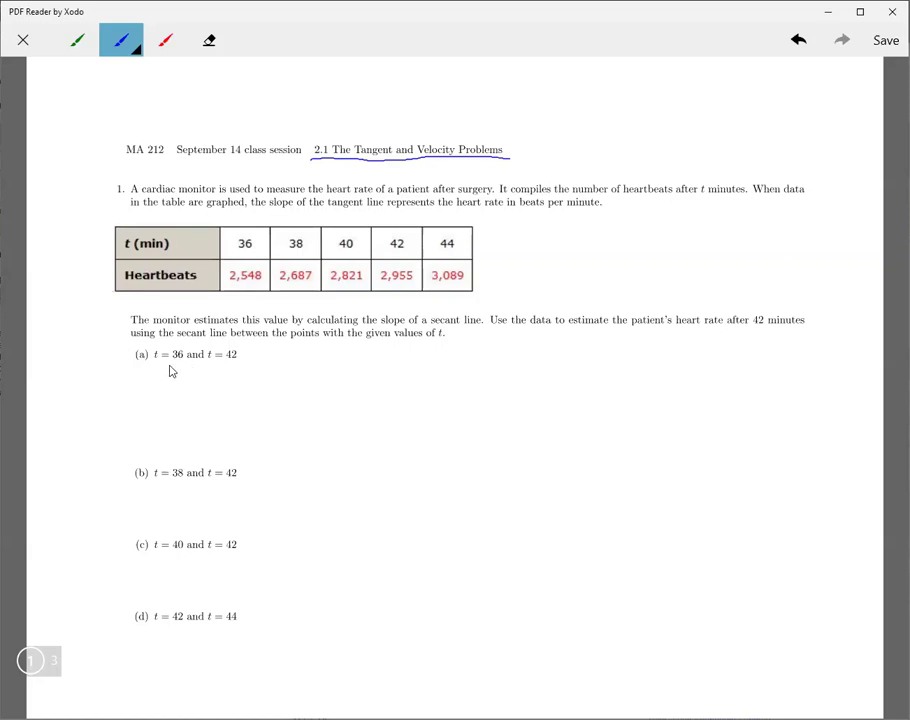
Underline t = 36 and t = 42 in part (a) and mark 2,548 and 3,089 in the table with blue arrows.
drag(156, 364, 241, 367)
mouse_move(242, 300)
mouse_down()
mouse_move(245, 285)
mouse_move(250, 292)
mouse_up()
drag(451, 294, 452, 286)
Write the fraction 3089 − 2548 over 8 in blue beside part (a).
drag(302, 366, 298, 371)
drag(318, 362, 382, 372)
mouse_move(392, 364)
mouse_down()
mouse_move(396, 373)
mouse_move(415, 367)
mouse_up()
mouse_move(412, 360)
mouse_down()
mouse_move(413, 374)
mouse_move(425, 370)
mouse_up()
drag(291, 383, 432, 382)
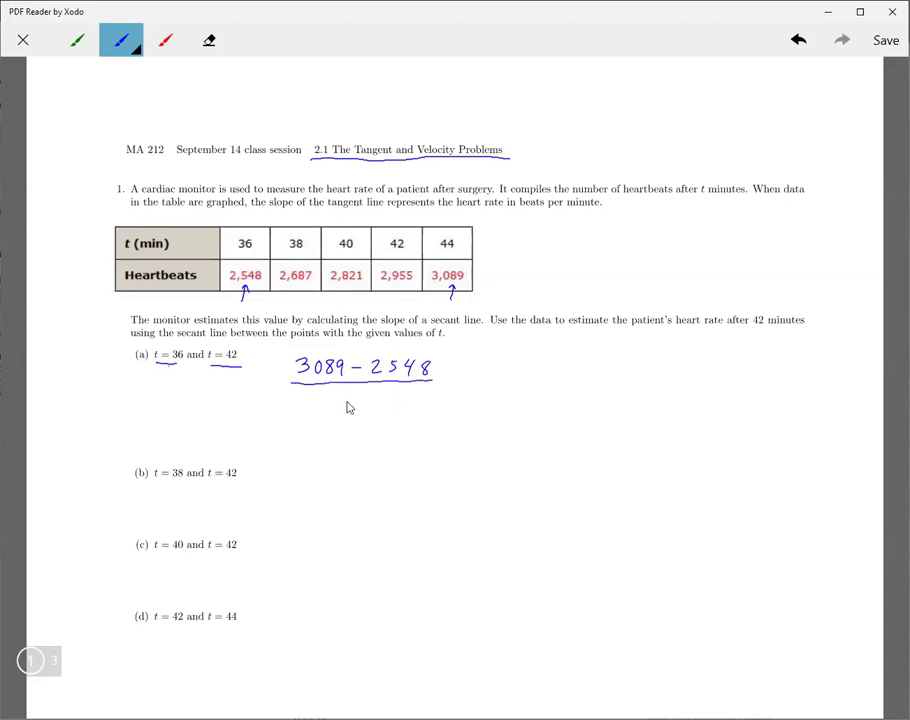
drag(357, 398, 348, 411)
Label the part (a) numerator "beats" and its denominator "minutes", and write the result "= 67.8 beats per minute".
mouse_move(463, 366)
mouse_down()
mouse_move(482, 352)
mouse_move(540, 345)
mouse_move(544, 353)
mouse_up()
mouse_move(456, 421)
mouse_down()
mouse_move(427, 405)
mouse_move(428, 415)
mouse_move(538, 427)
mouse_move(566, 389)
mouse_up()
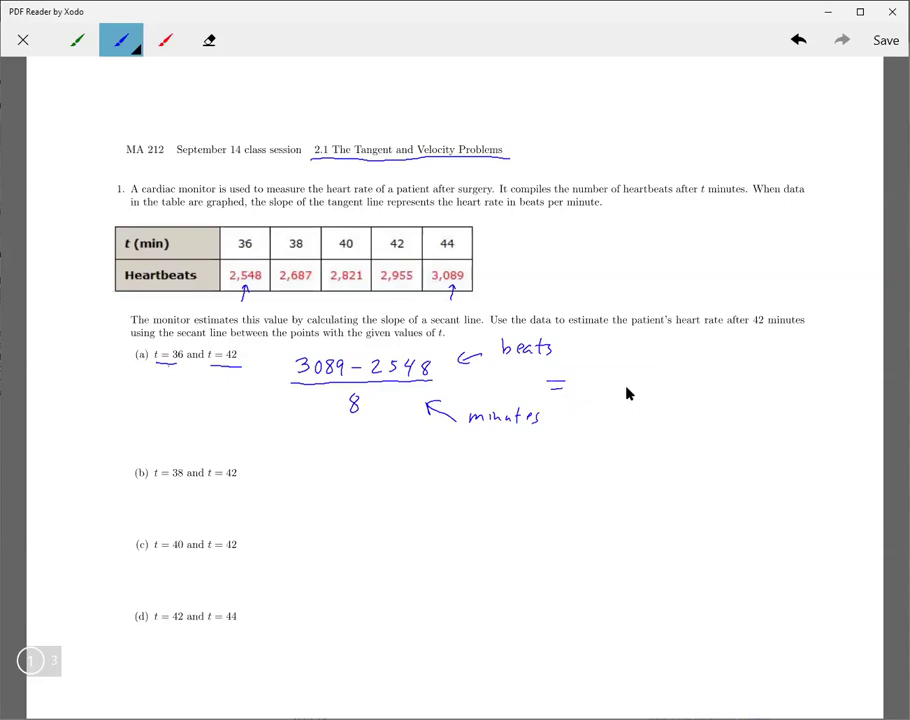
mouse_move(619, 370)
mouse_down()
mouse_move(614, 387)
mouse_move(646, 382)
mouse_move(643, 394)
mouse_move(682, 374)
mouse_move(729, 391)
mouse_move(761, 392)
mouse_move(763, 380)
mouse_up()
mouse_move(790, 380)
mouse_down()
mouse_move(790, 397)
mouse_move(804, 388)
mouse_up()
mouse_move(808, 390)
mouse_down()
mouse_move(816, 382)
mouse_move(822, 418)
mouse_move(838, 418)
mouse_up()
mouse_move(840, 411)
mouse_down()
mouse_move(855, 418)
mouse_move(860, 405)
mouse_up()
drag(854, 410, 861, 415)
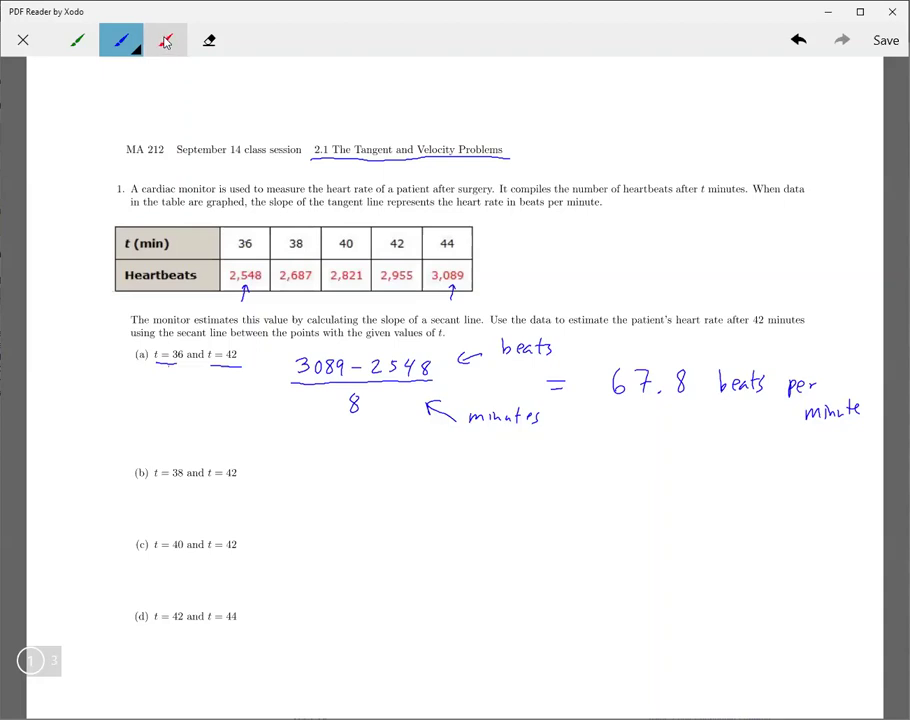
In green, underline t = 38 and t = 42 in part (b) and mark 2,687 and 2,955 in the table with arrows.
click(78, 40)
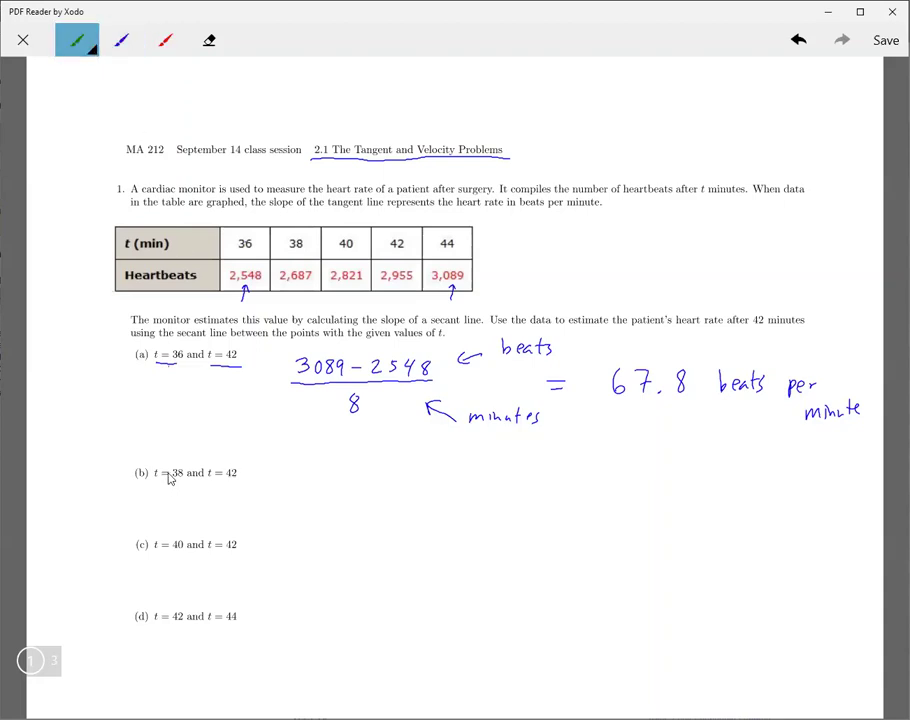
drag(156, 484, 235, 487)
drag(295, 300, 295, 287)
drag(388, 300, 391, 288)
Write 2955 − 2687 over 42 − 38 = 67 in green beside part (b), redoing the miswritten 38.
mouse_move(300, 458)
mouse_down()
mouse_move(319, 469)
mouse_move(447, 470)
mouse_up()
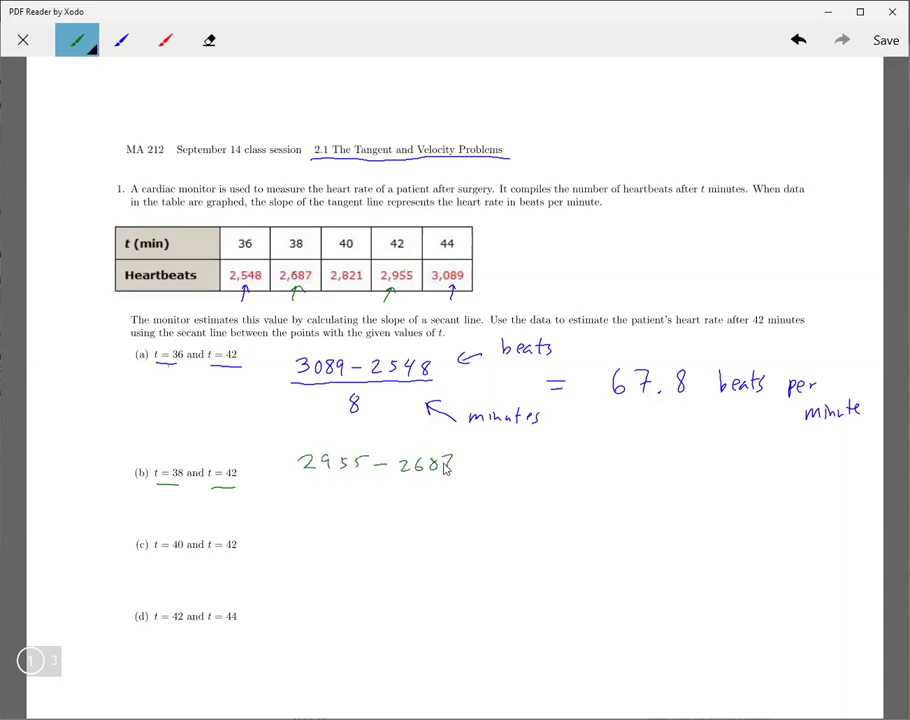
drag(297, 480, 450, 480)
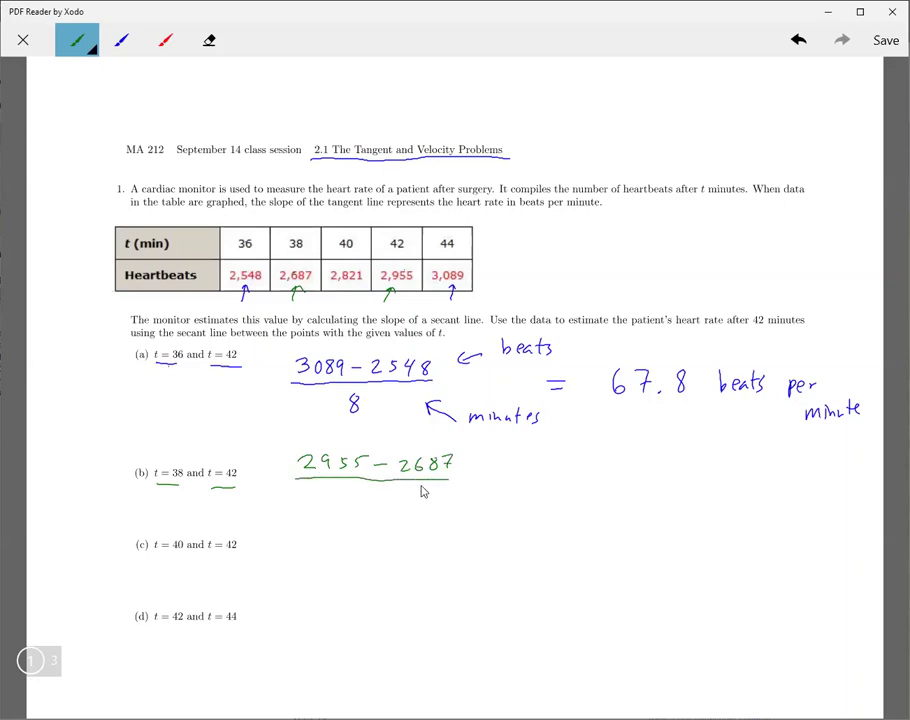
mouse_move(329, 492)
mouse_down()
mouse_move(339, 506)
mouse_move(404, 506)
mouse_move(408, 522)
mouse_move(401, 512)
mouse_up()
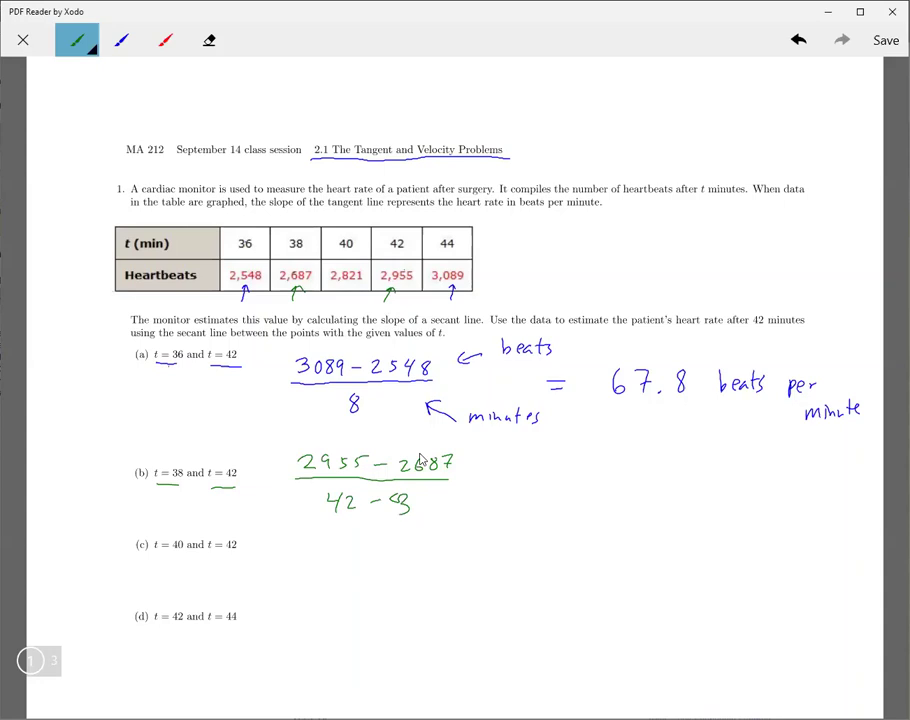
click(799, 41)
drag(400, 490, 420, 505)
drag(470, 475, 484, 481)
mouse_move(530, 459)
mouse_down()
mouse_move(523, 472)
mouse_move(546, 480)
mouse_up()
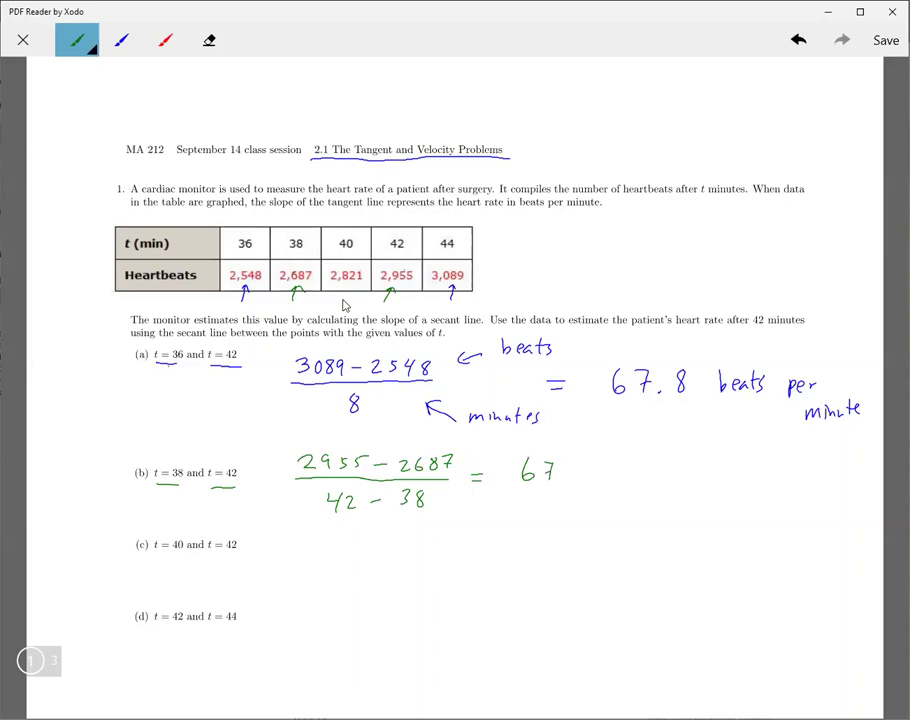
In red, mark 40 and 42 in the table with arrows and write 2955 − 2821 above a fraction bar for part (c).
click(165, 40)
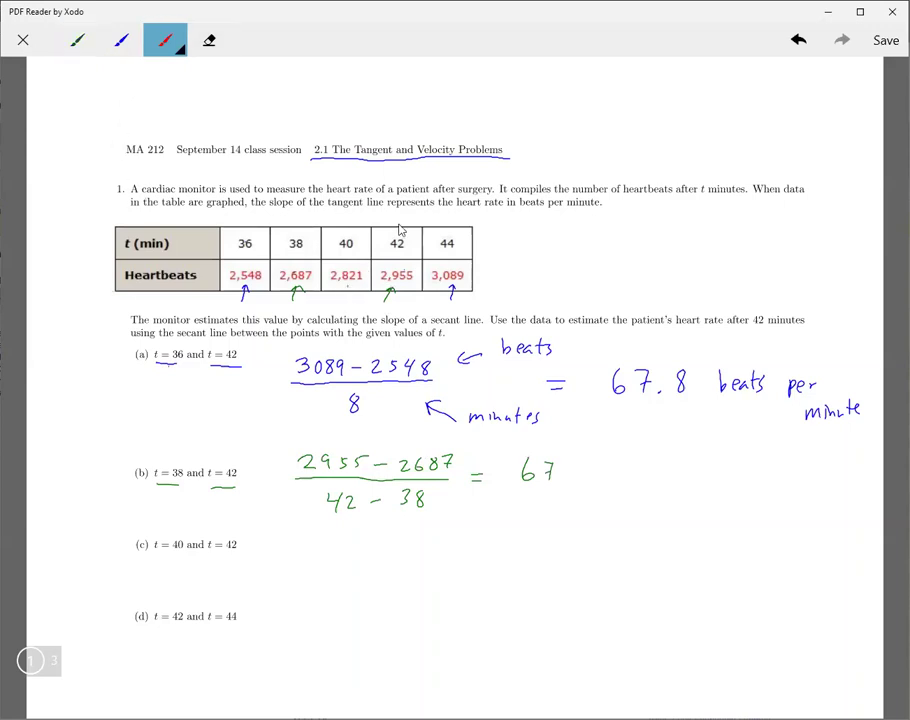
mouse_move(359, 214)
mouse_down()
mouse_move(352, 230)
mouse_move(386, 230)
mouse_up()
mouse_move(297, 539)
mouse_down()
mouse_move(301, 550)
mouse_move(320, 549)
mouse_up()
drag(332, 538, 334, 556)
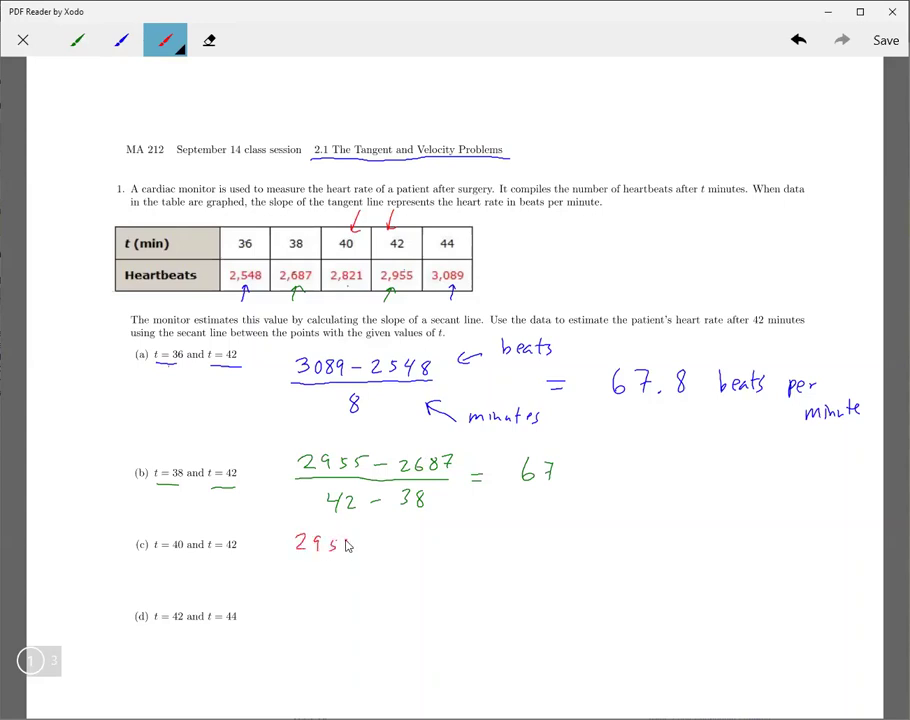
drag(347, 539, 350, 549)
drag(358, 545, 420, 549)
drag(292, 560, 435, 561)
Complete the part (c) fraction with the denominator 42 − 40 and the result = 67.
mouse_move(336, 574)
mouse_down()
mouse_move(346, 586)
mouse_move(374, 581)
mouse_up()
drag(379, 574, 392, 580)
drag(404, 575, 404, 575)
drag(462, 562, 473, 568)
mouse_move(507, 552)
mouse_down()
mouse_move(502, 563)
mouse_move(528, 570)
mouse_up()
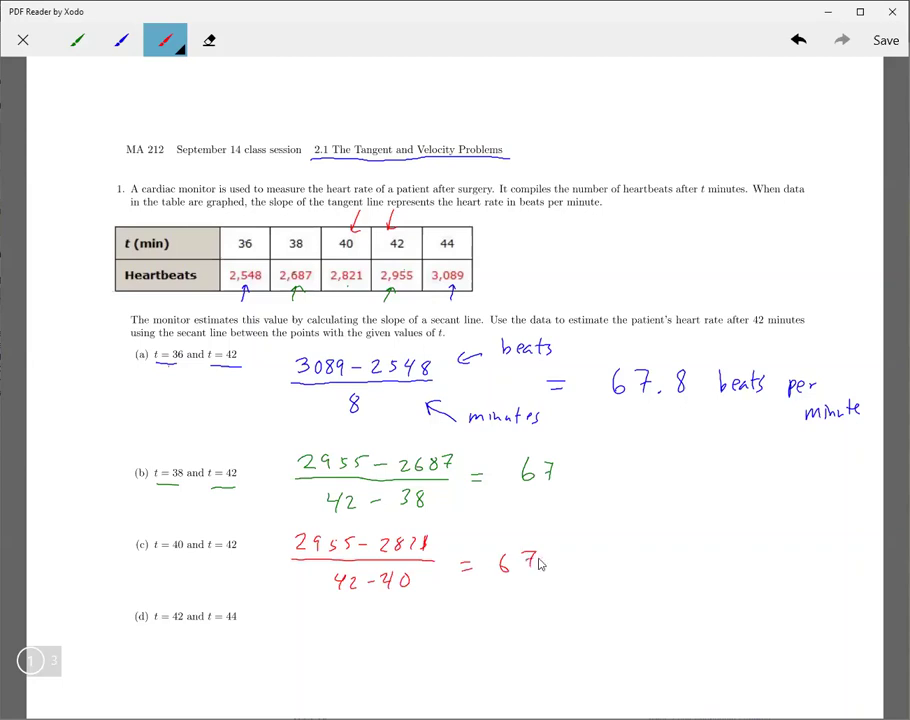
Change the red pen to magenta, then underline t = 42 and t = 44 in part (d) and mark both columns with arrows.
click(172, 48)
click(120, 107)
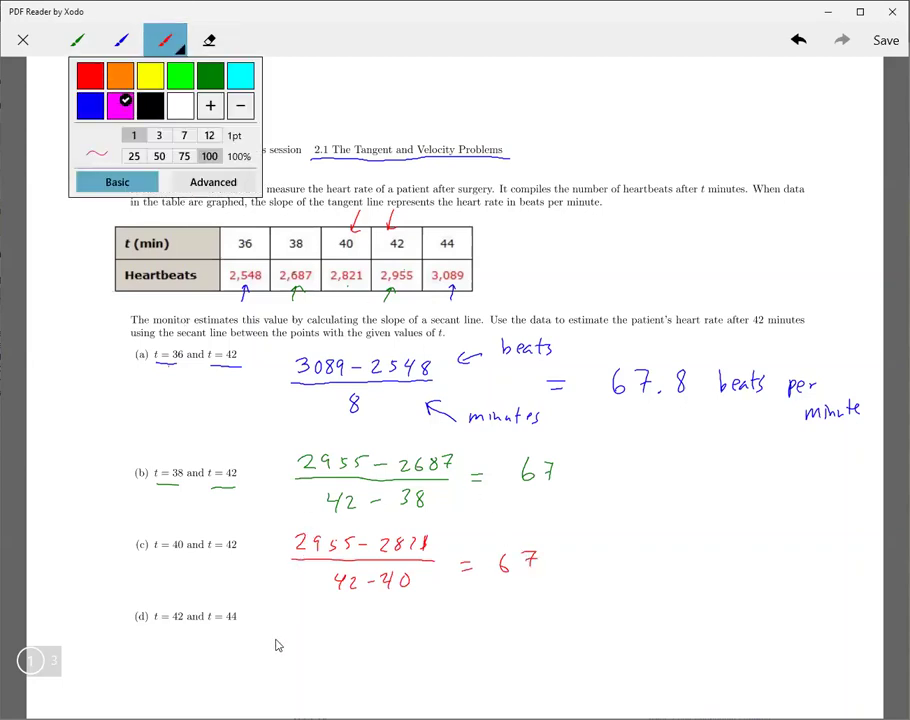
click(166, 633)
drag(157, 624, 238, 630)
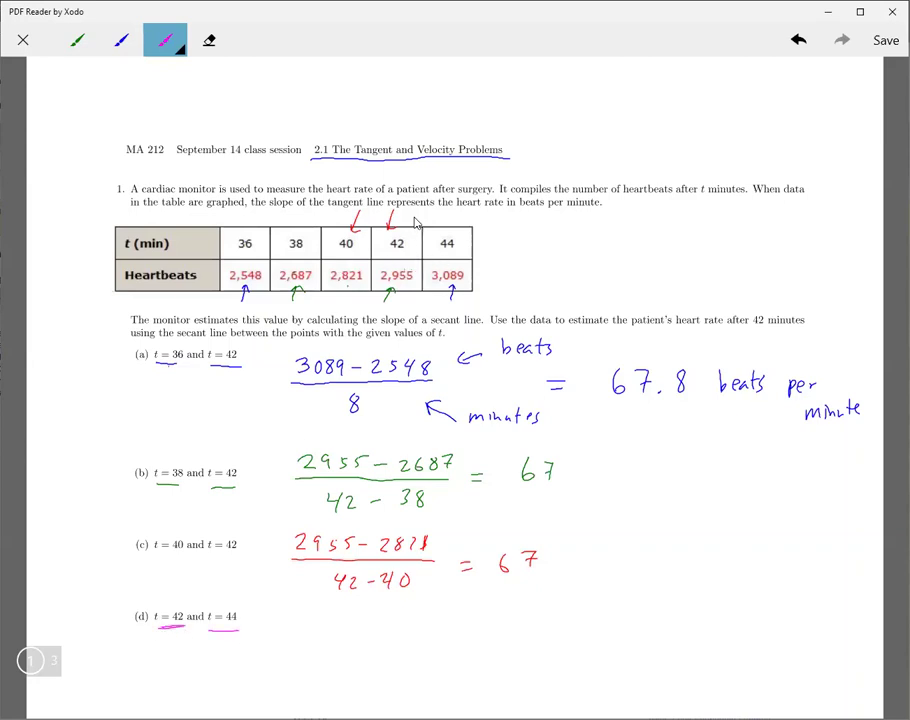
mouse_move(410, 213)
mouse_down()
mouse_move(418, 230)
mouse_move(441, 230)
mouse_up()
click(431, 212)
Write 3089 − 2955 over 44 − 42 = 67 in magenta beside part (d).
mouse_move(311, 625)
mouse_down()
mouse_move(320, 622)
mouse_move(312, 636)
mouse_move(332, 622)
mouse_move(362, 637)
mouse_move(390, 628)
mouse_up()
drag(399, 622, 410, 635)
mouse_move(416, 622)
mouse_down()
mouse_move(441, 632)
mouse_move(460, 617)
mouse_up()
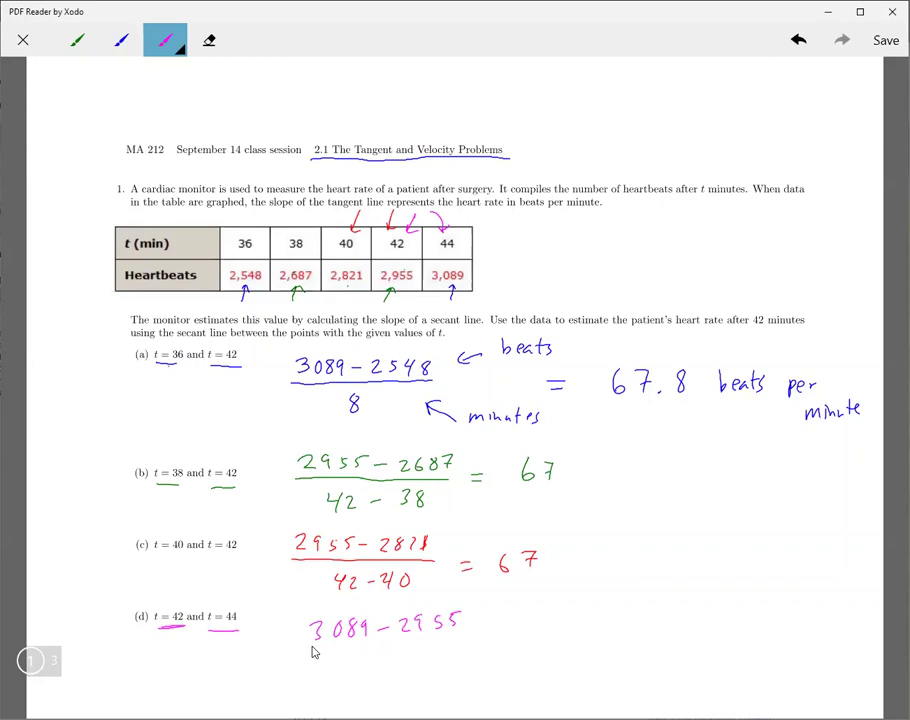
drag(311, 647, 455, 642)
mouse_move(352, 656)
mouse_down()
mouse_move(362, 668)
mouse_move(392, 663)
mouse_up()
drag(398, 656, 428, 668)
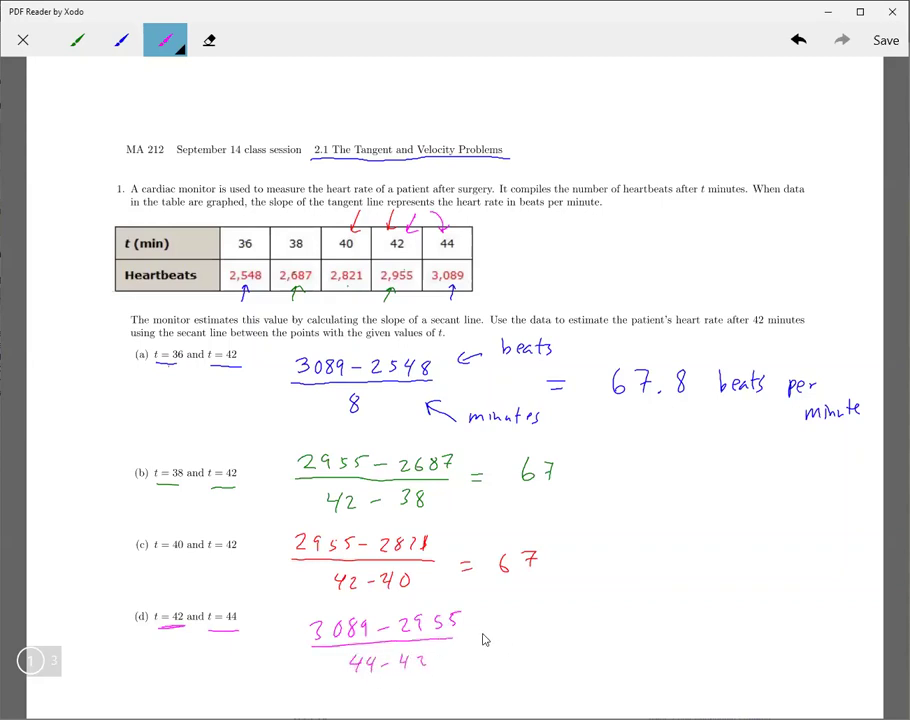
drag(485, 632, 501, 631)
drag(486, 642, 504, 640)
mouse_move(547, 612)
mouse_down()
mouse_move(542, 632)
mouse_move(576, 632)
mouse_up()
Draw blue graph axes beside the answers and label the horizontal ticks 36, 38, 40, 42 and 44.
click(121, 40)
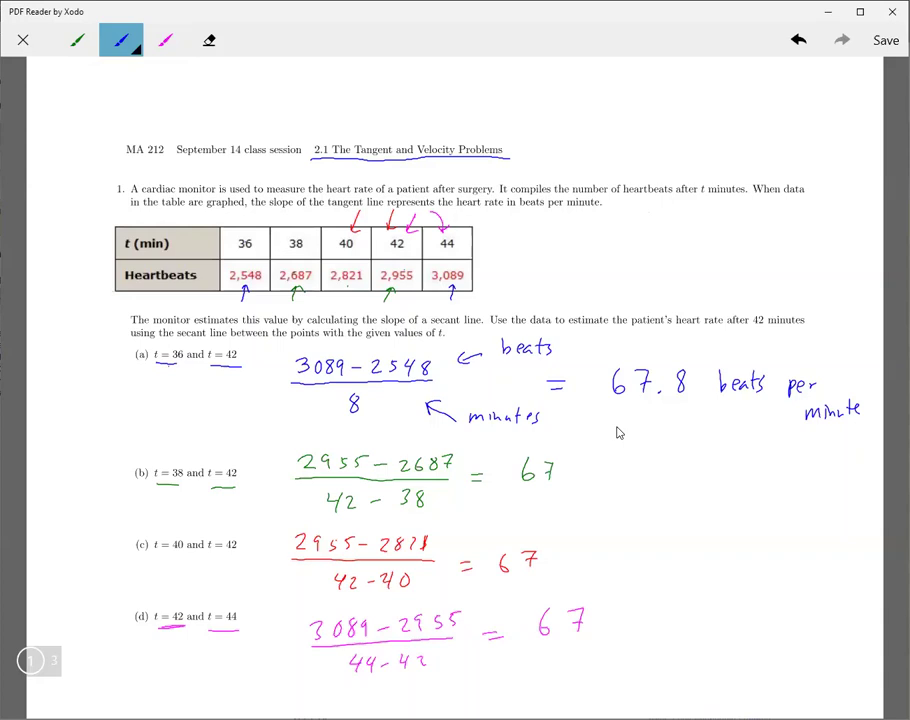
mouse_move(617, 432)
mouse_down()
mouse_move(619, 677)
mouse_move(883, 664)
mouse_up()
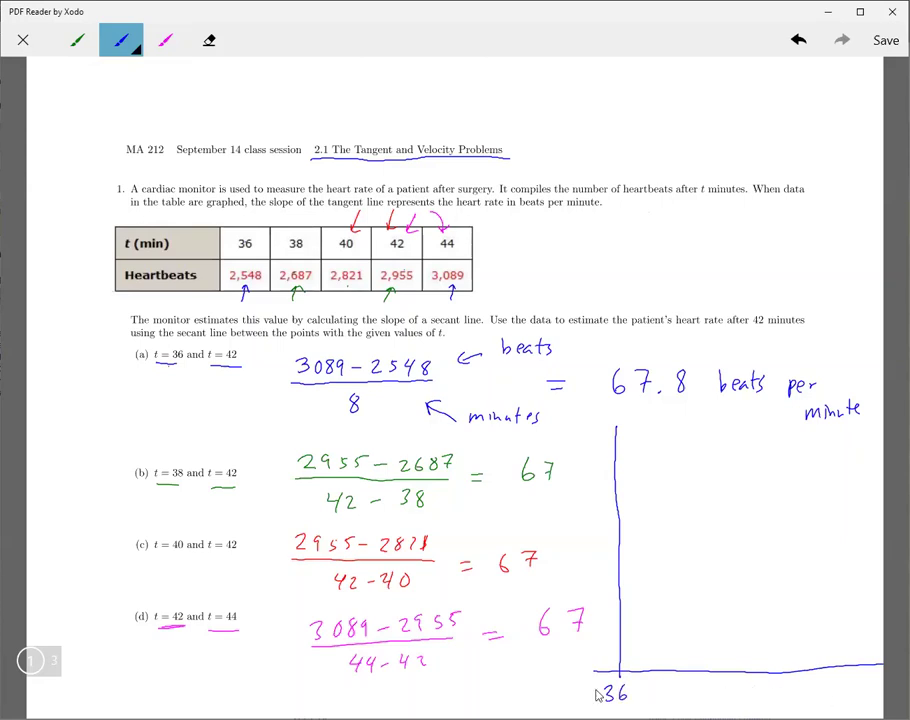
drag(669, 660, 668, 696)
drag(723, 660, 719, 692)
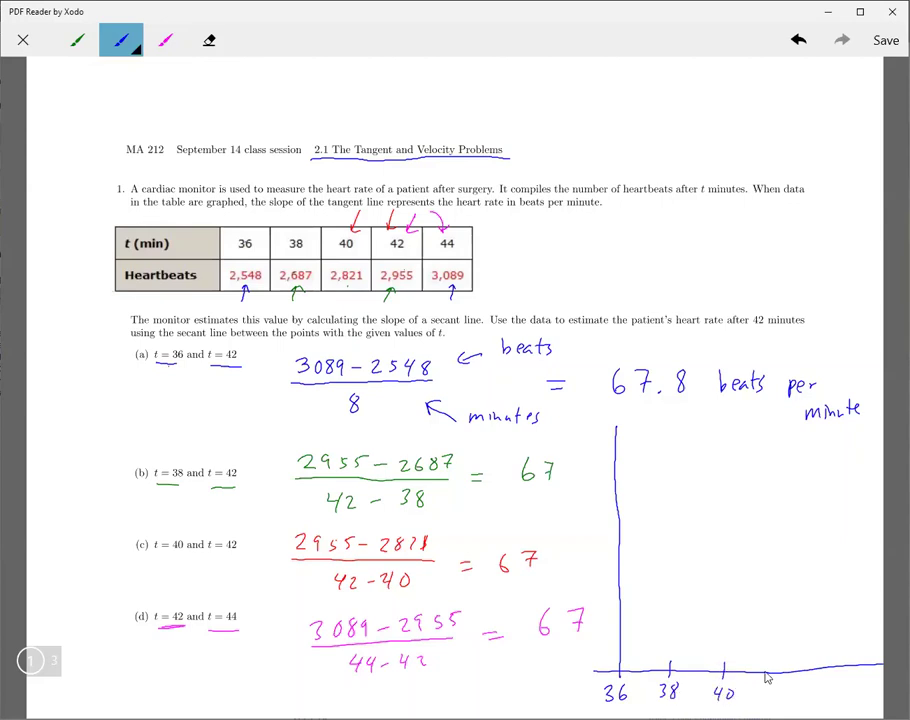
drag(771, 666, 771, 678)
drag(764, 686, 772, 700)
drag(816, 660, 816, 677)
drag(810, 686, 820, 700)
Label 2548, 2687 and 2821 on the vertical axis and plot the points for t = 36, 38 and 40.
drag(587, 597, 603, 600)
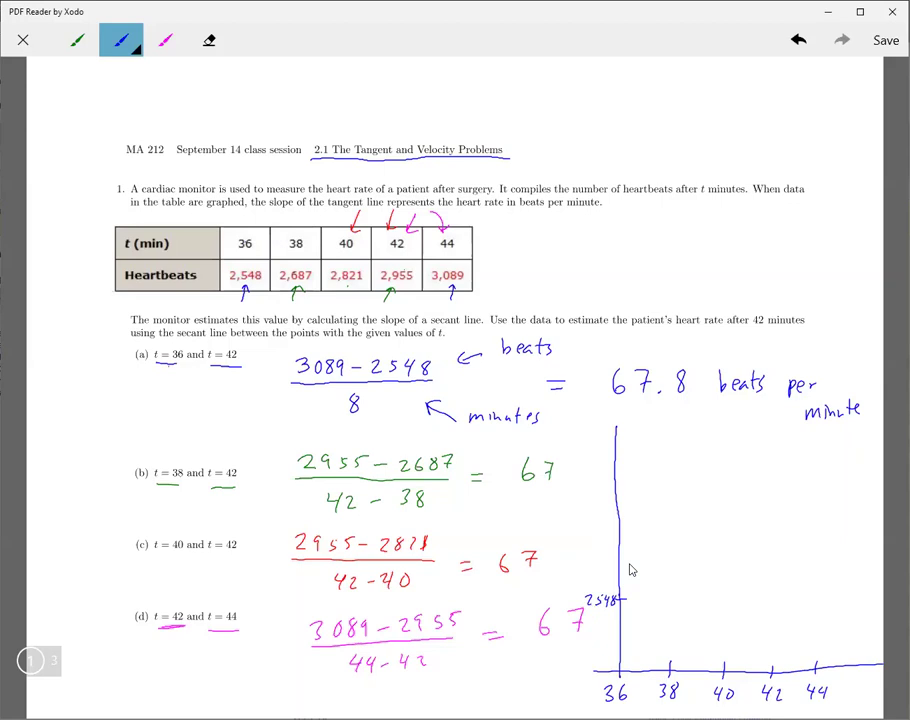
click(622, 599)
mouse_move(638, 559)
mouse_down()
mouse_move(666, 568)
mouse_move(630, 563)
mouse_up()
click(720, 534)
drag(614, 530, 624, 530)
drag(566, 522, 602, 530)
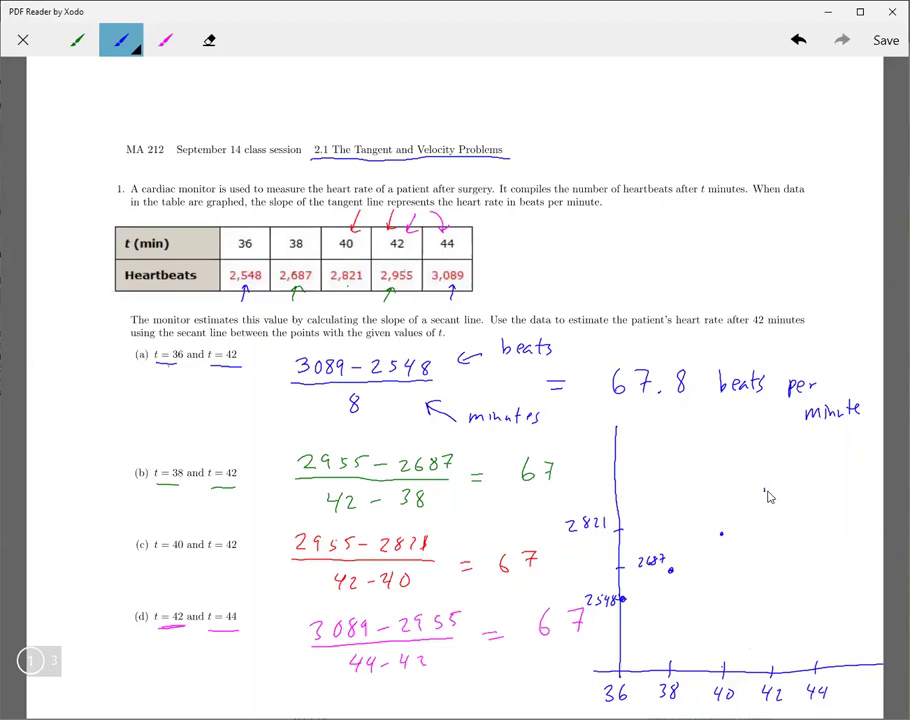
Label 2955 and 3089 on the vertical axis and plot the points for t = 42 and 44.
drag(612, 487, 624, 487)
drag(561, 483, 598, 492)
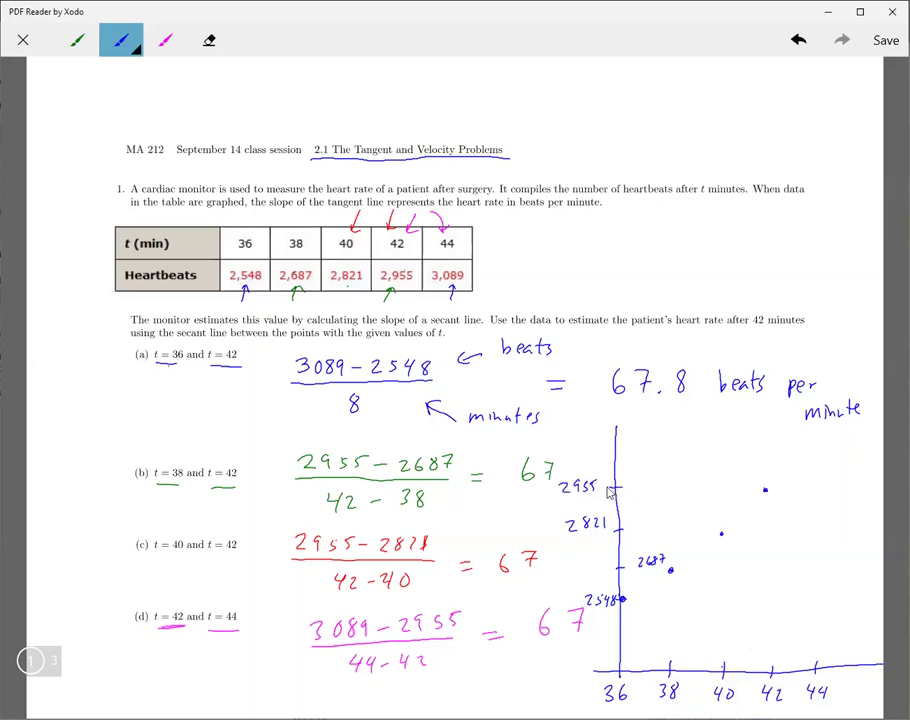
click(801, 444)
drag(573, 442, 600, 447)
Circle "slope of a secant line" in blue and draw a green secant line through the points at t = 38 and t = 44.
mouse_move(396, 316)
mouse_down()
mouse_move(382, 321)
mouse_move(386, 334)
mouse_move(485, 328)
mouse_move(458, 308)
mouse_move(400, 315)
mouse_up()
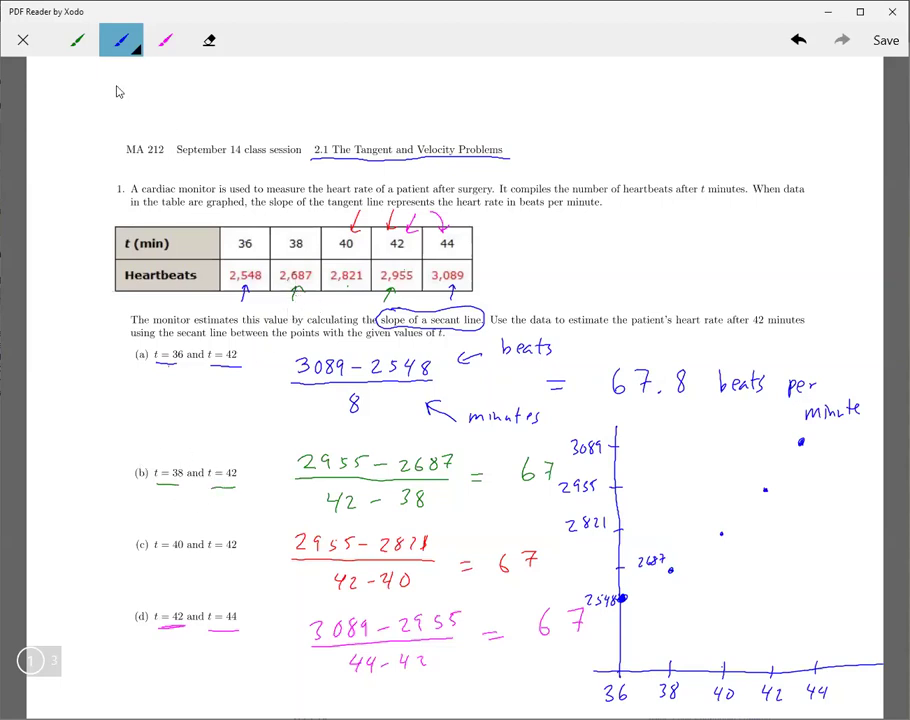
click(68, 47)
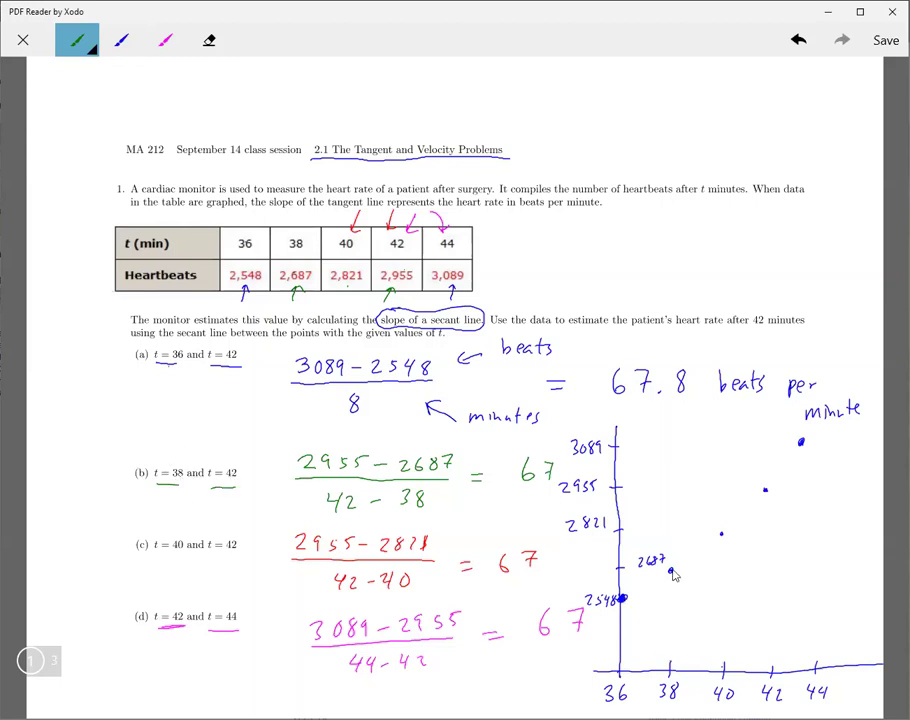
click(801, 441)
mouse_move(669, 570)
mouse_down()
mouse_move(737, 513)
mouse_move(836, 402)
mouse_up()
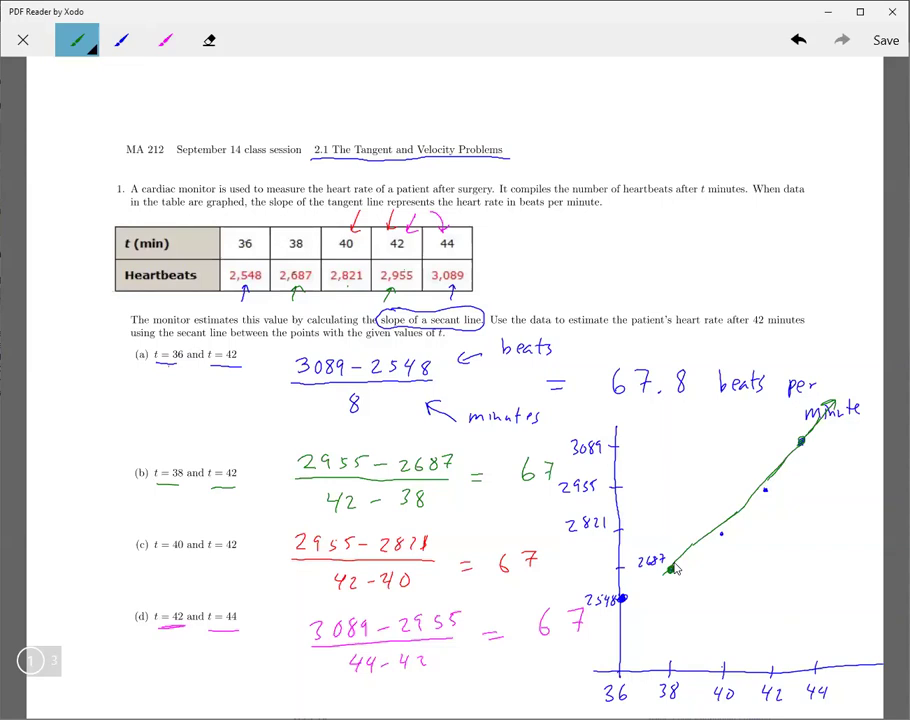
mouse_move(669, 570)
mouse_down()
mouse_move(650, 588)
mouse_move(664, 587)
mouse_up()
drag(452, 298, 452, 285)
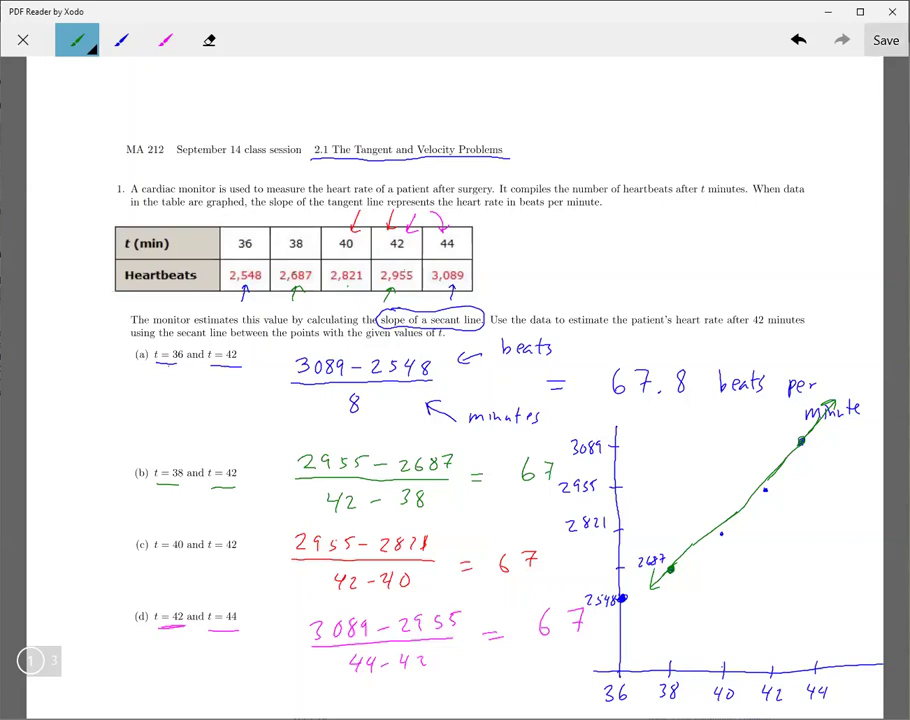
Save the ink on page 1 and start freehand drawing on page 2.
click(886, 40)
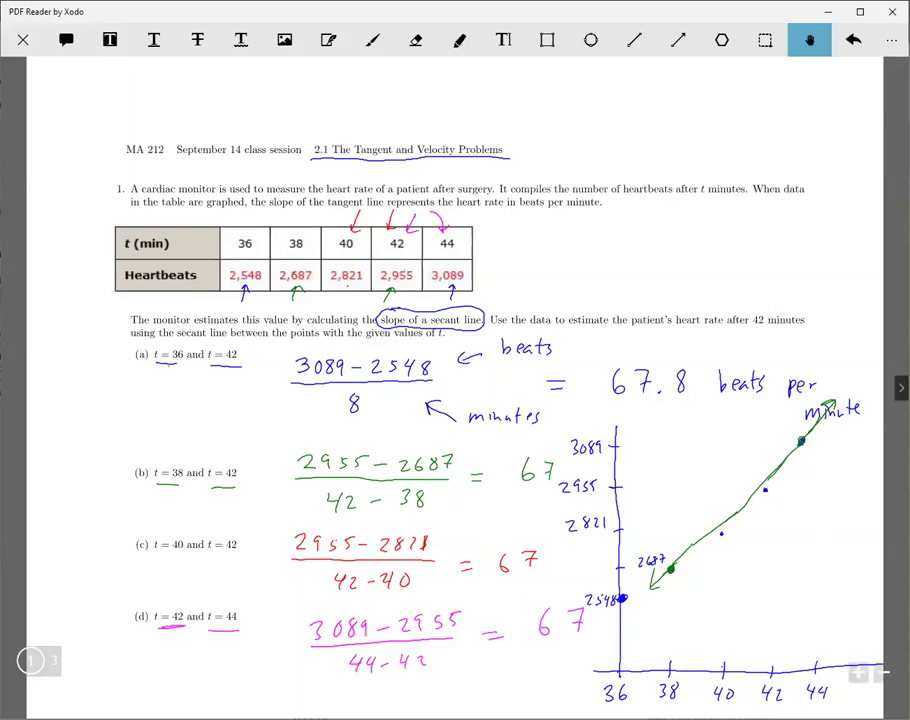
click(901, 387)
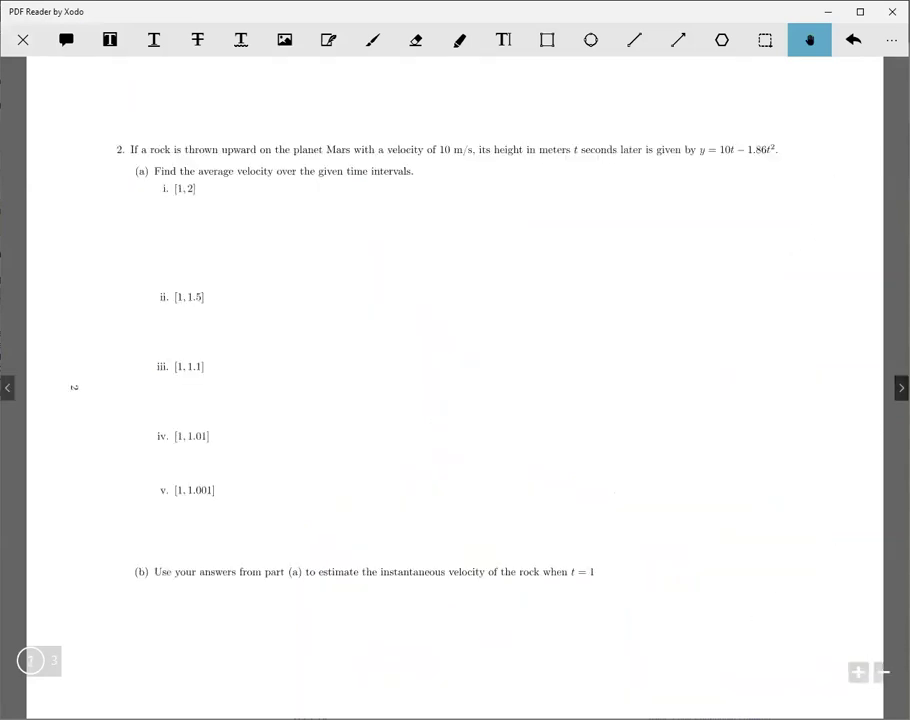
click(372, 45)
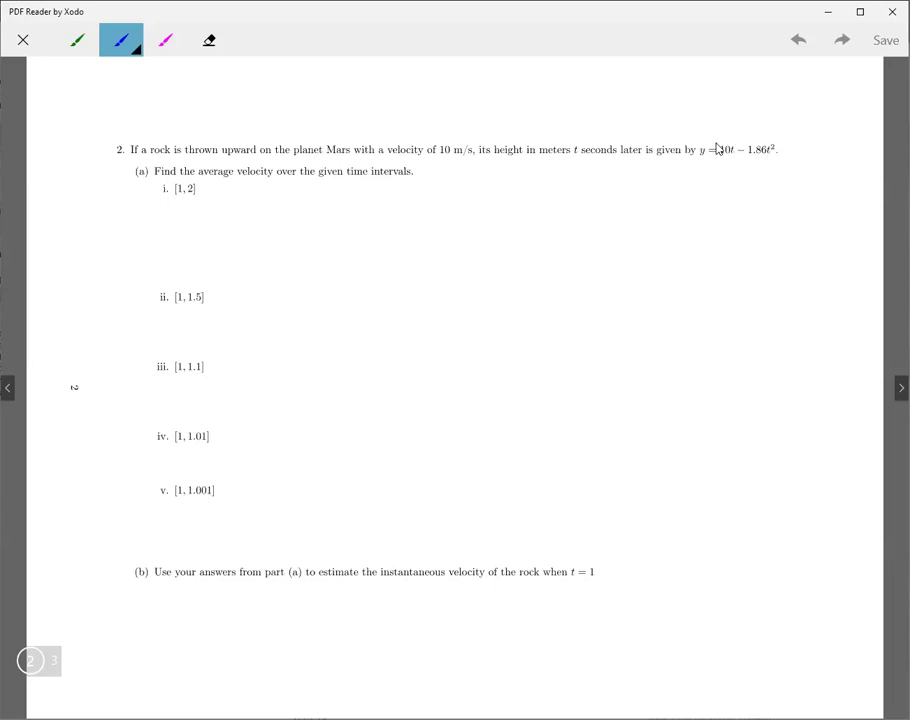
Circle the velocity 10 in problem 2, link it with an arrow to the 10t term, and underline the height formula.
mouse_move(449, 140)
mouse_down()
mouse_move(454, 150)
mouse_move(506, 106)
mouse_move(622, 87)
mouse_move(715, 128)
mouse_up()
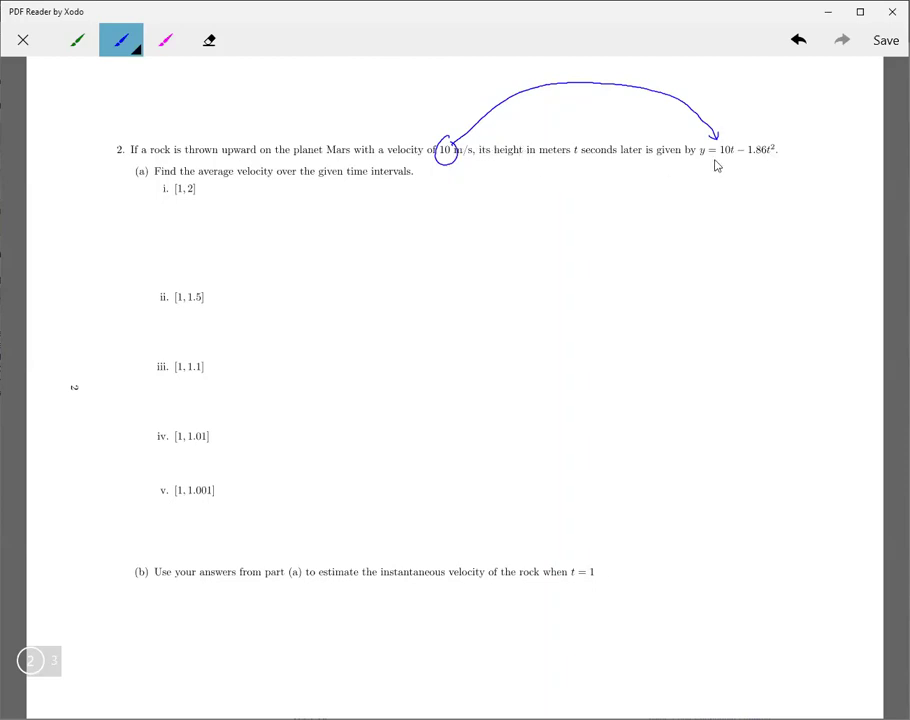
drag(698, 161, 786, 159)
Underline "average velocity" and write beside it "= slope of sec. line = m =" followed by a fraction bar.
mouse_move(553, 229)
mouse_down()
mouse_move(553, 215)
mouse_move(578, 229)
mouse_move(602, 214)
mouse_move(745, 210)
mouse_up()
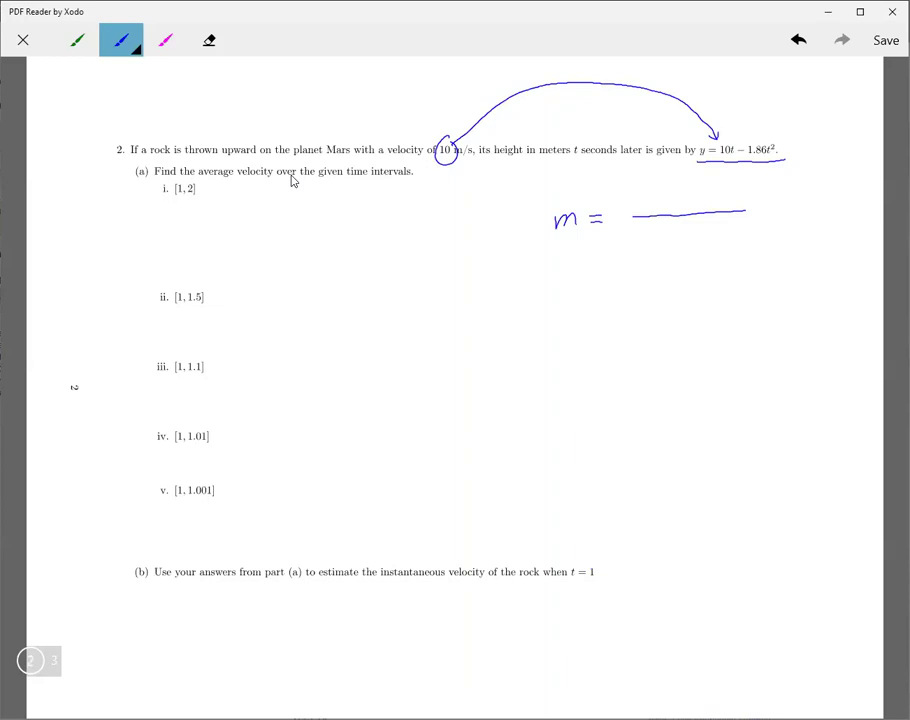
mouse_move(201, 177)
mouse_down()
mouse_move(258, 175)
mouse_move(278, 205)
mouse_move(320, 207)
mouse_up()
mouse_move(347, 190)
mouse_down()
mouse_move(346, 206)
mouse_move(356, 200)
mouse_move(366, 212)
mouse_move(410, 208)
mouse_up()
mouse_move(423, 195)
mouse_down()
mouse_move(420, 210)
mouse_move(465, 206)
mouse_up()
mouse_move(475, 200)
mouse_down()
mouse_move(469, 207)
mouse_move(506, 203)
mouse_up()
click(478, 205)
mouse_move(511, 203)
mouse_down()
mouse_move(528, 192)
mouse_move(535, 222)
mouse_up()
drag(527, 228, 535, 228)
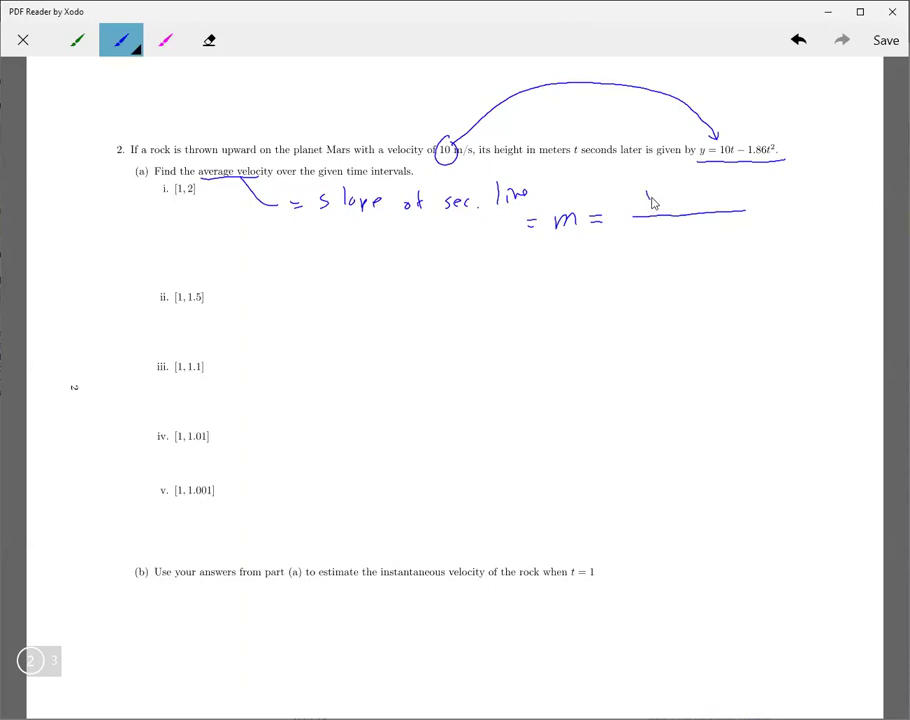
Fill in the slope formula as y(t₂) − y(t₁) over t₂ − t₁.
mouse_move(657, 192)
mouse_down()
mouse_move(648, 208)
mouse_move(661, 207)
mouse_up()
mouse_move(688, 186)
mouse_down()
mouse_move(690, 207)
mouse_move(717, 197)
mouse_move(770, 203)
mouse_up()
drag(745, 209, 783, 209)
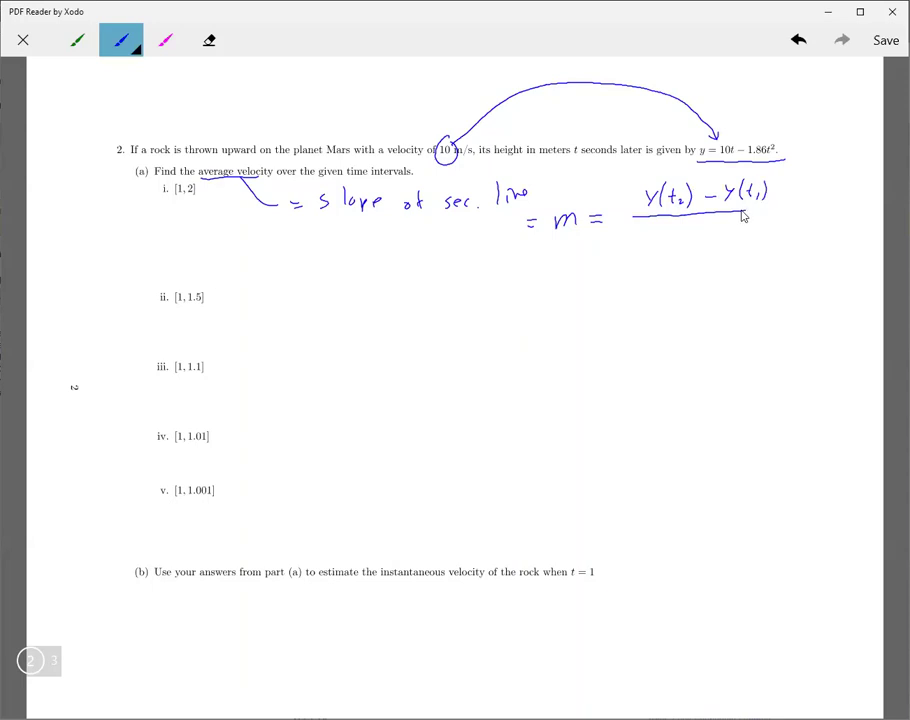
mouse_move(679, 229)
mouse_down()
mouse_move(679, 245)
mouse_move(717, 238)
mouse_up()
mouse_move(733, 229)
mouse_down()
mouse_move(733, 244)
mouse_move(740, 236)
mouse_move(746, 247)
mouse_up()
Write = [10(2) − 1.86(2)²] under the slope formula and label the endpoints of [1, 2] as t₁ and t₂ with arrows.
mouse_move(526, 285)
mouse_down()
mouse_move(541, 284)
mouse_move(542, 293)
mouse_up()
mouse_move(577, 266)
mouse_down()
mouse_move(578, 284)
mouse_move(587, 284)
mouse_up()
mouse_move(595, 270)
mouse_down()
mouse_move(619, 287)
mouse_move(672, 284)
mouse_move(674, 270)
mouse_up()
click(663, 283)
drag(682, 268, 688, 286)
mouse_move(694, 271)
mouse_down()
mouse_move(706, 286)
mouse_move(715, 271)
mouse_move(716, 289)
mouse_up()
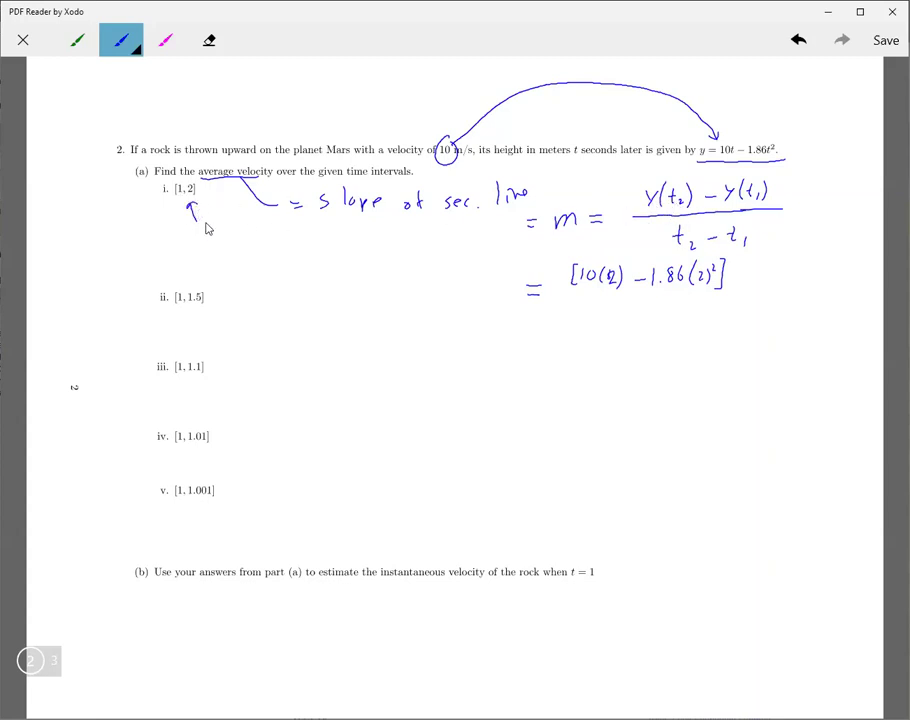
drag(207, 228, 219, 236)
mouse_move(162, 218)
mouse_down()
mouse_move(178, 200)
mouse_move(147, 238)
mouse_move(153, 228)
mouse_move(157, 237)
mouse_up()
Extend the numerator with − [10(1) − 1.86(1)²] and draw the fraction bar beneath it.
mouse_move(739, 277)
mouse_down()
mouse_move(777, 287)
mouse_move(787, 263)
mouse_move(804, 273)
mouse_up()
mouse_move(807, 261)
mouse_down()
mouse_move(809, 274)
mouse_move(830, 267)
mouse_up()
mouse_move(836, 258)
mouse_down()
mouse_move(851, 274)
mouse_move(867, 262)
mouse_move(876, 274)
mouse_up()
drag(872, 245, 874, 279)
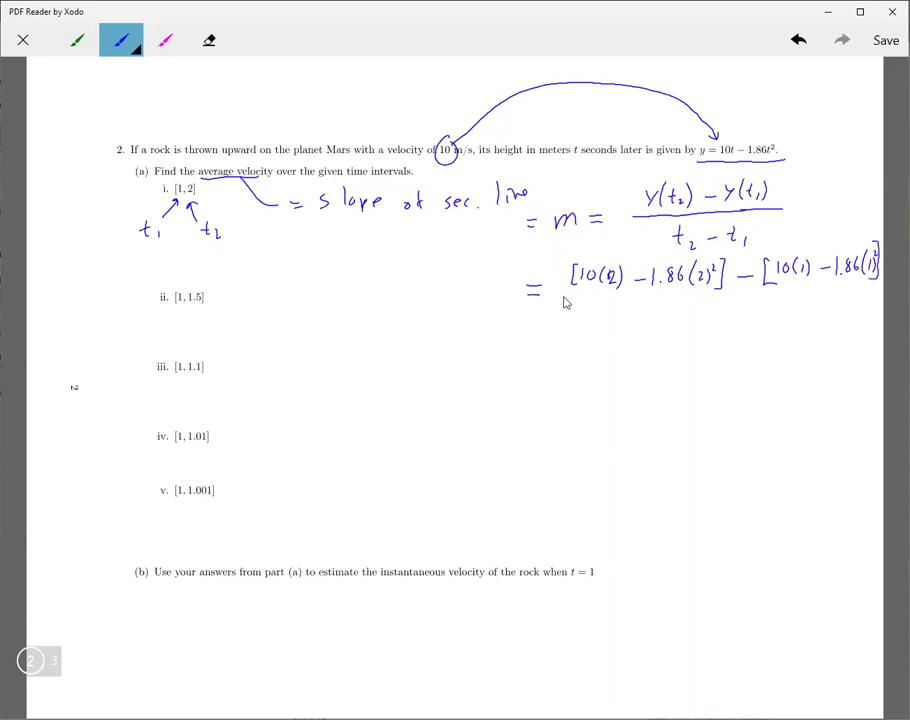
drag(563, 301, 881, 285)
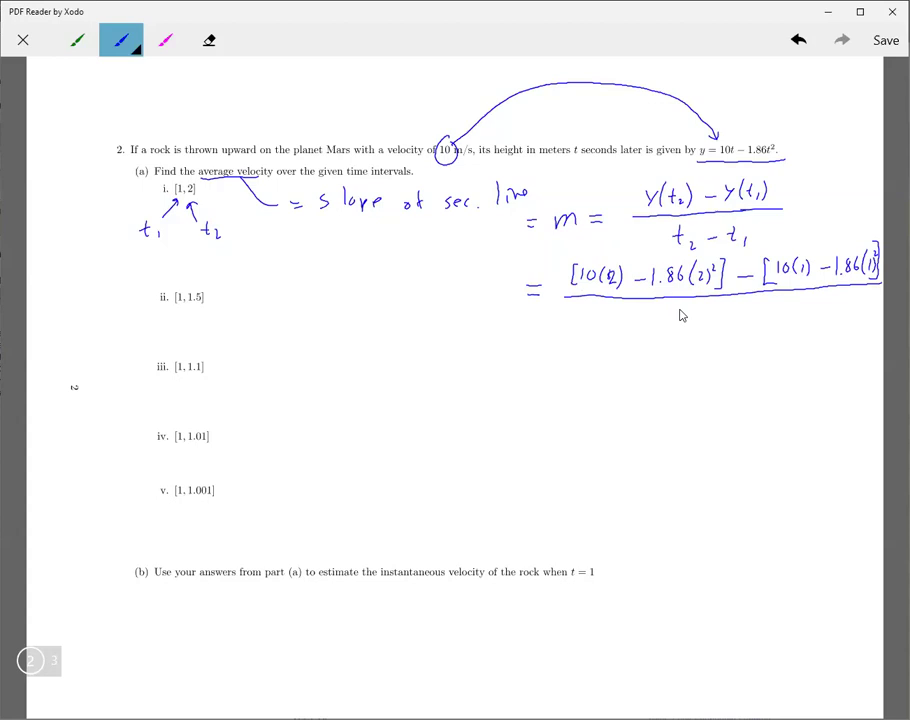
Write 2 − 1 as the denominator, then = 4.42 on the line below, and box the 4.42.
drag(676, 309, 690, 324)
drag(718, 317, 750, 323)
drag(531, 346, 548, 345)
drag(531, 355, 549, 354)
mouse_move(604, 338)
mouse_down()
mouse_move(612, 358)
mouse_move(652, 358)
mouse_up()
click(617, 358)
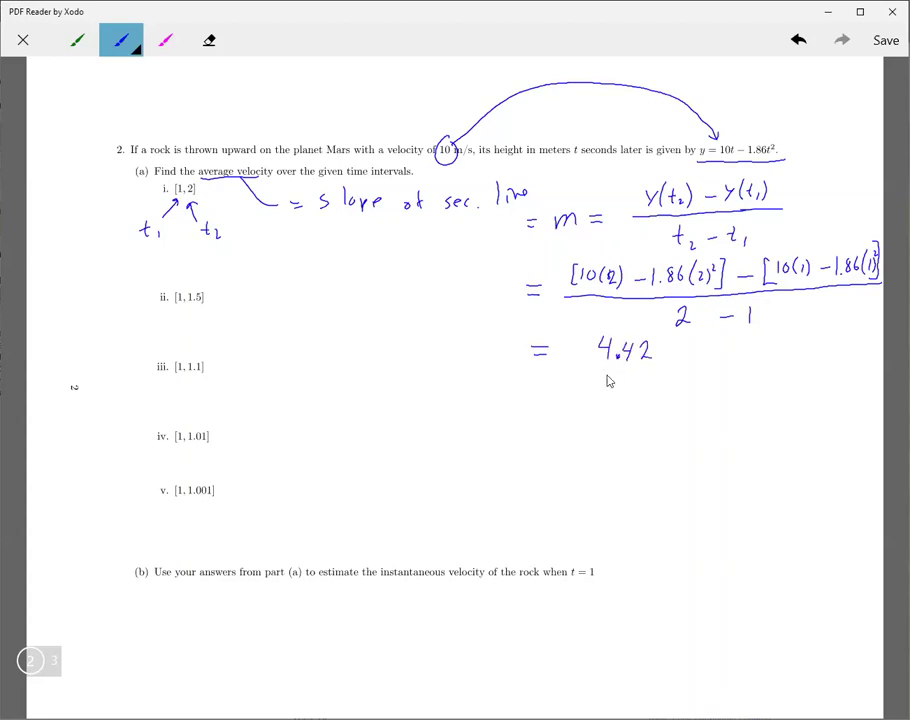
mouse_move(591, 329)
mouse_down()
mouse_move(583, 376)
mouse_move(676, 368)
mouse_move(620, 325)
mouse_move(599, 340)
mouse_up()
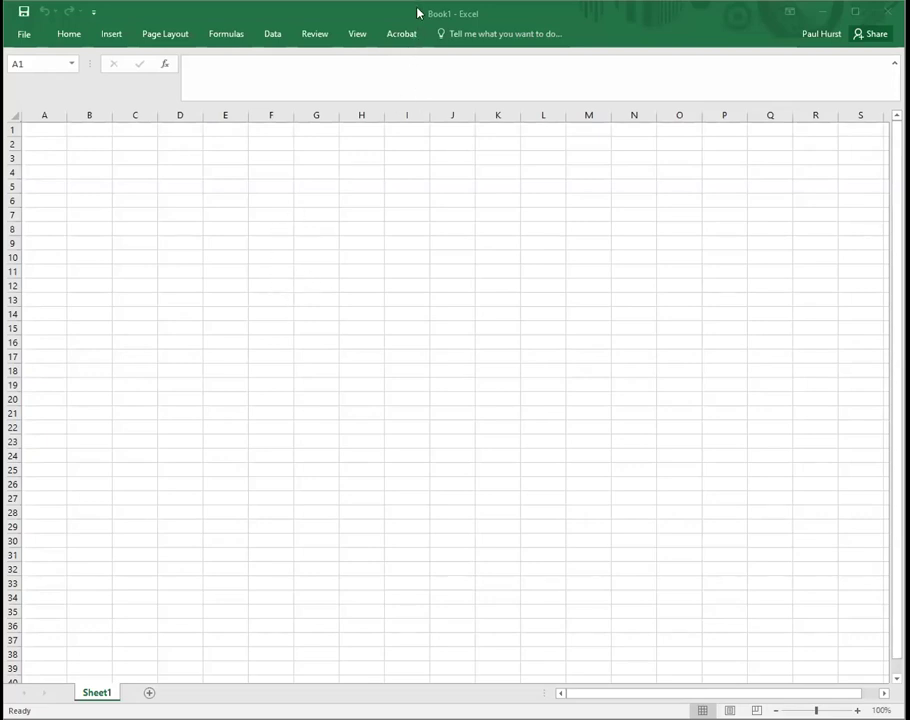
In the blank Excel workbook, enter the headers t2 in A1 and m in B1.
click(30, 130)
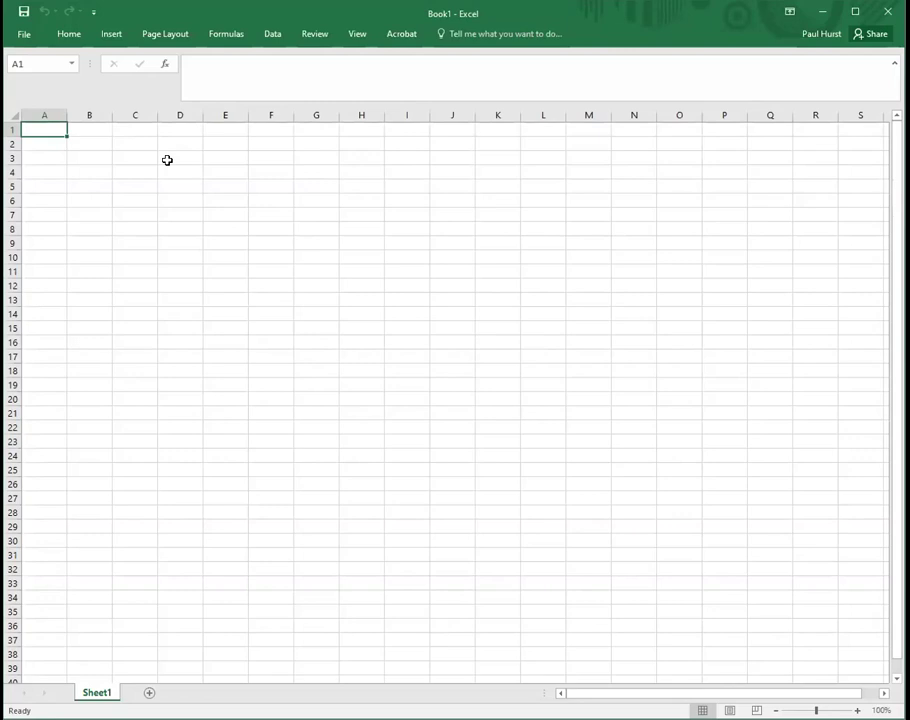
text(t2)
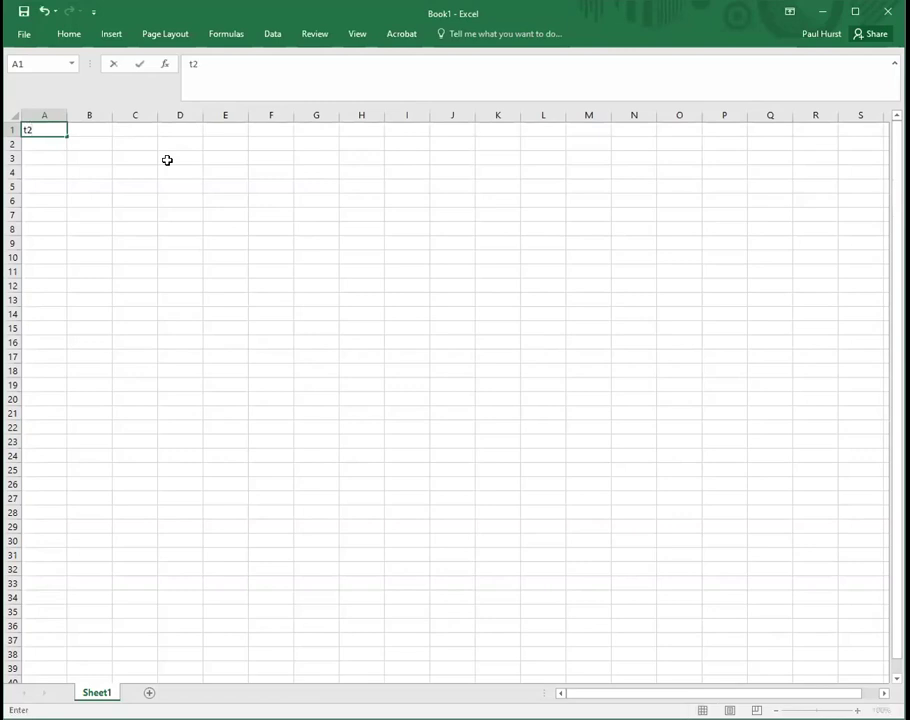
key(Return)
key(Up)
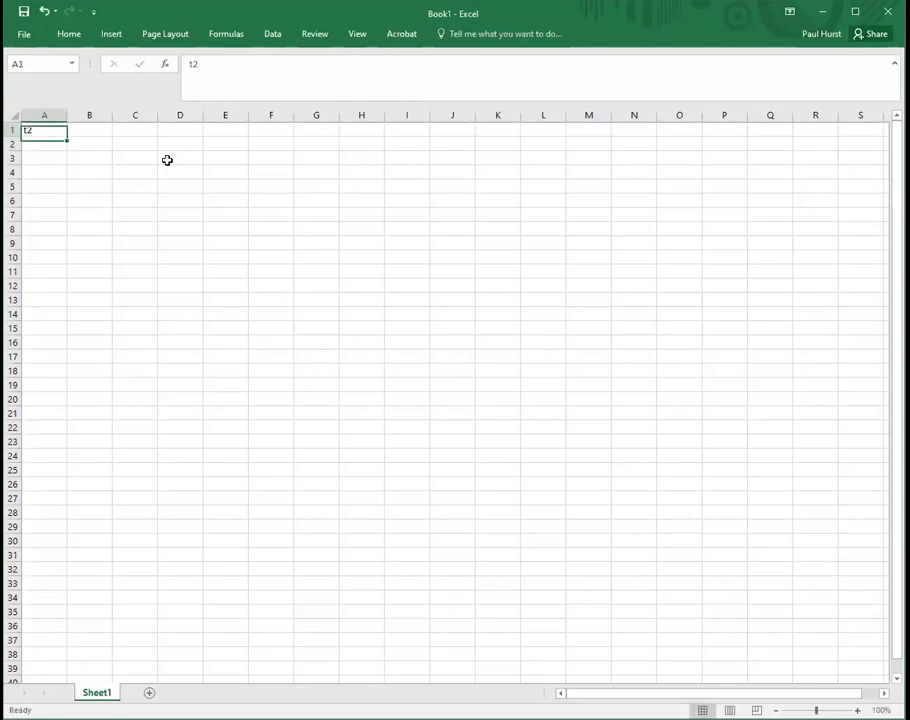
key(Right)
text(m)
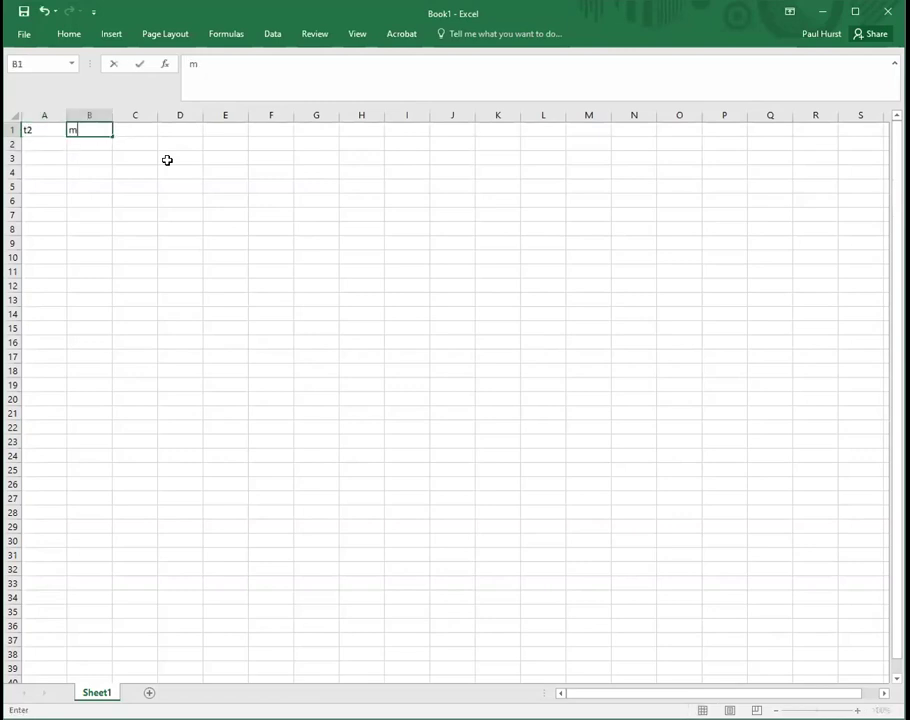
key(Return)
key(Left)
key(Up)
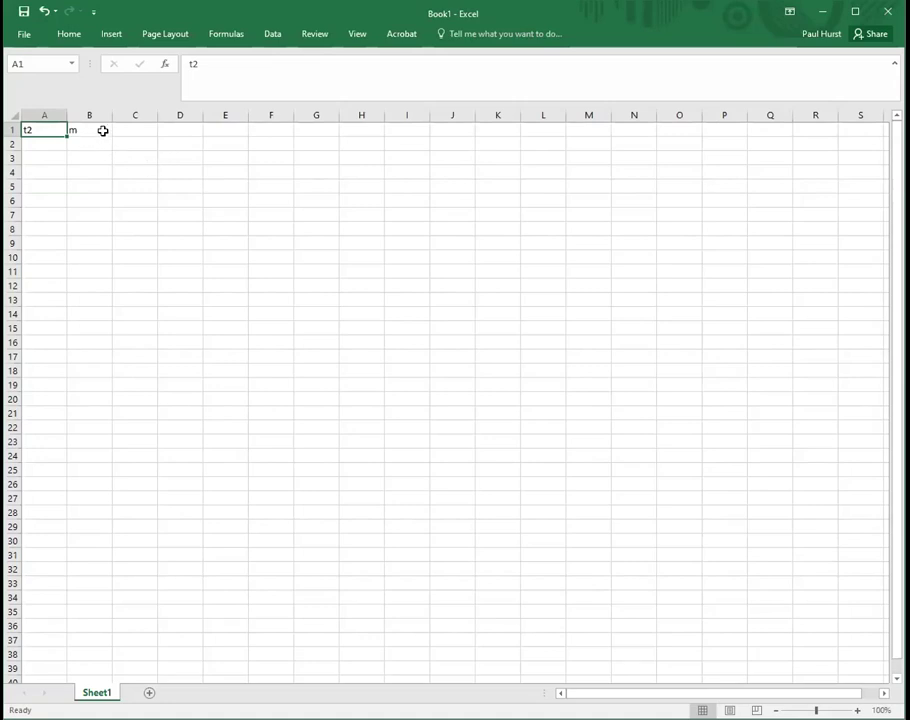
Enter the t2 values 2, 1.5, 1.1, 1.01 and 1.001 in cells A2 through A6.
click(55, 146)
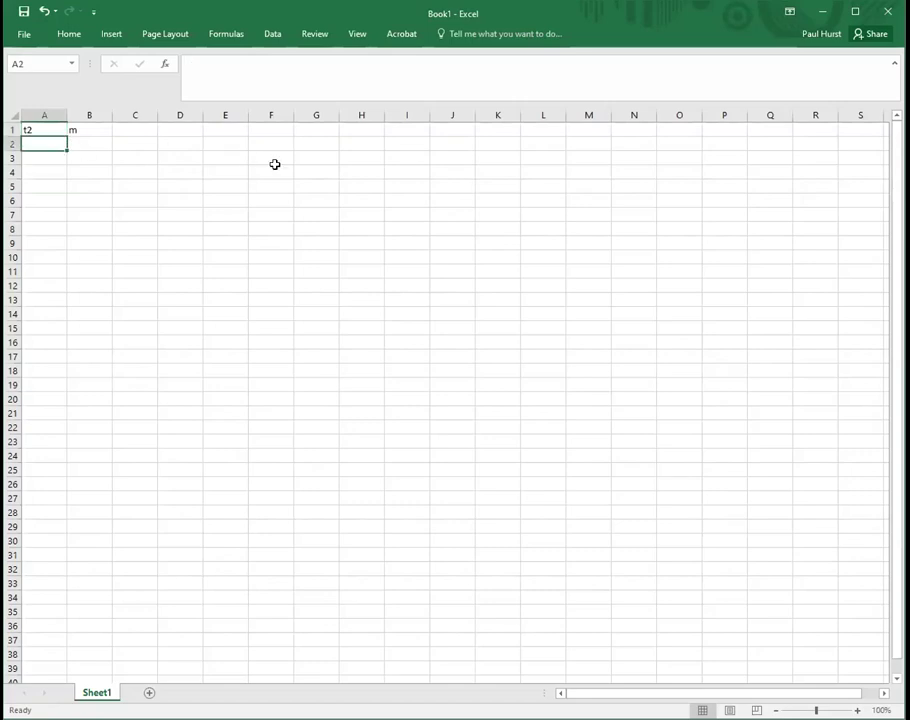
text(2)
key(Return)
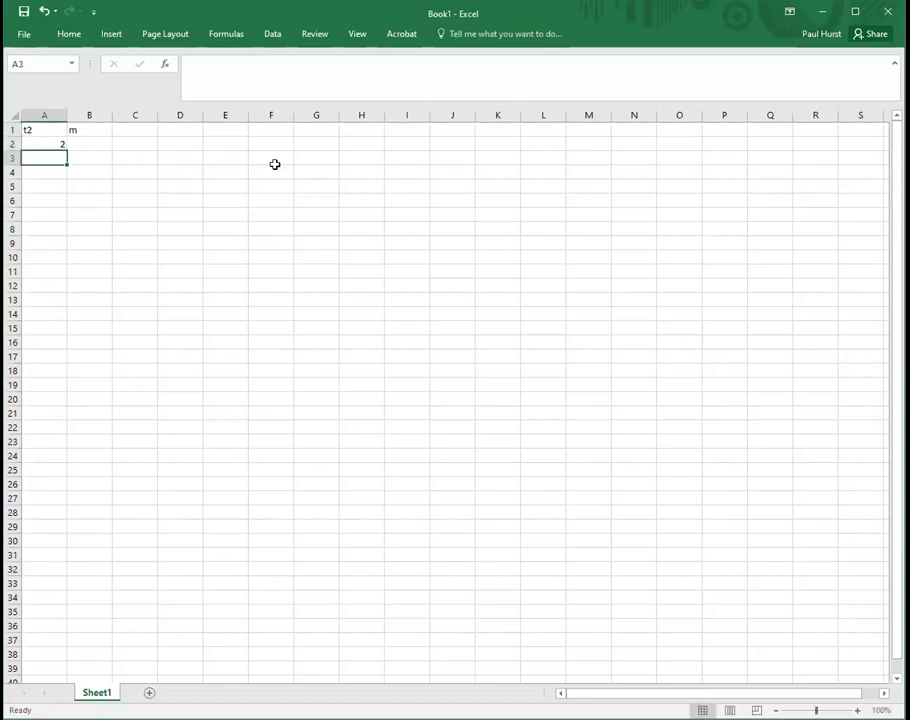
text(1.5)
key(Return)
text(1.1)
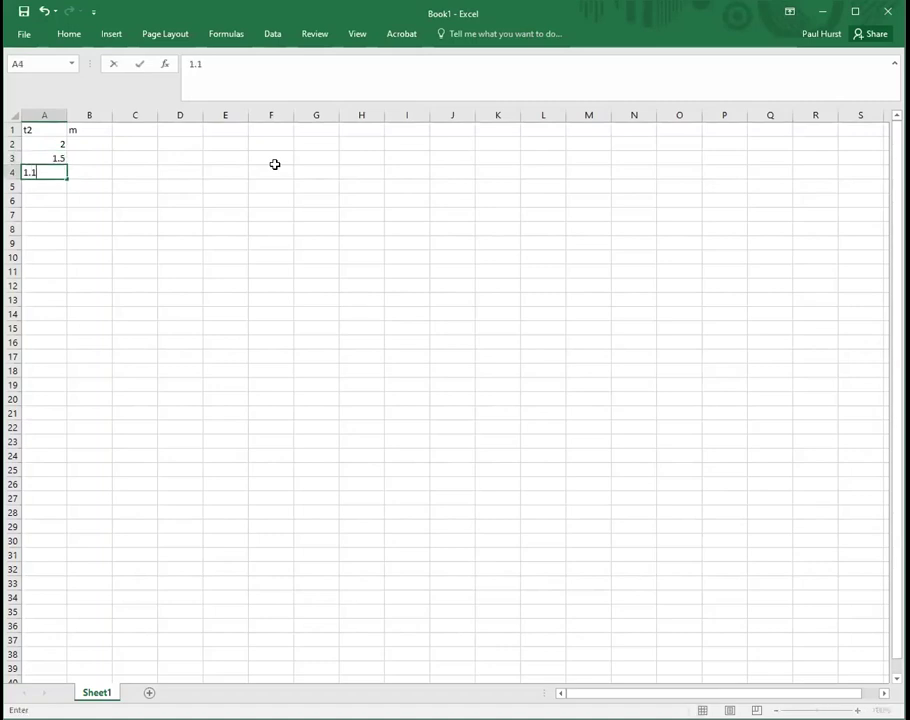
key(Return)
text(1.01)
key(Return)
text(1.0)
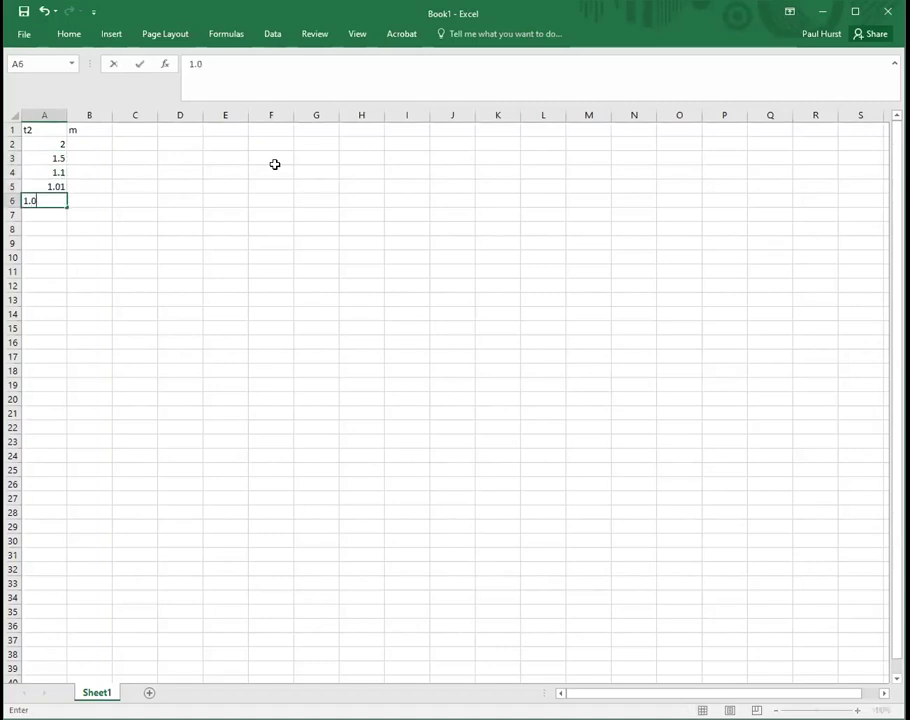
text(01)
key(Return)
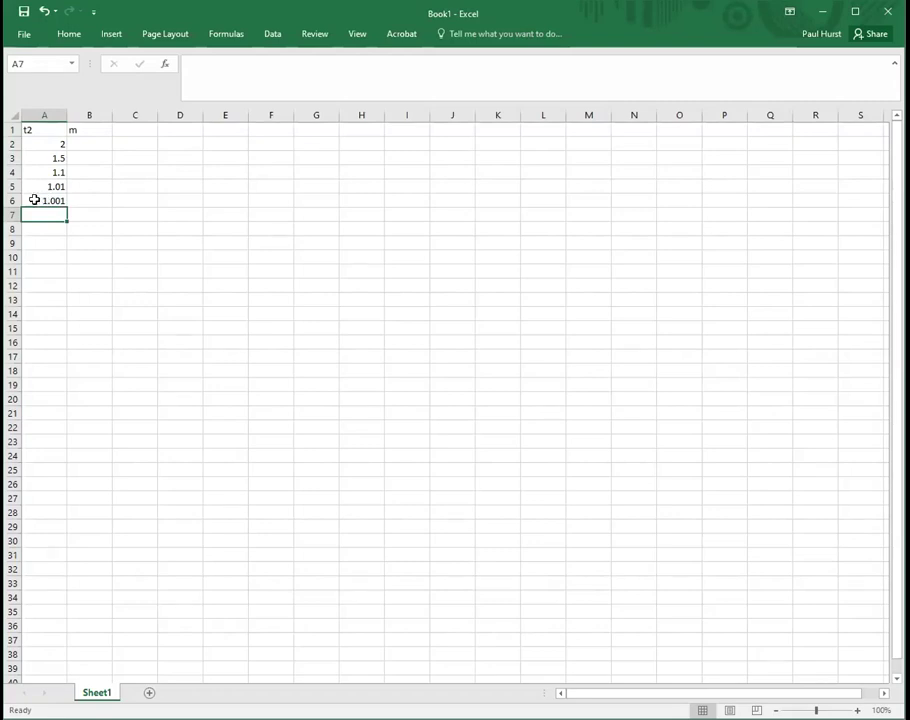
click(44, 113)
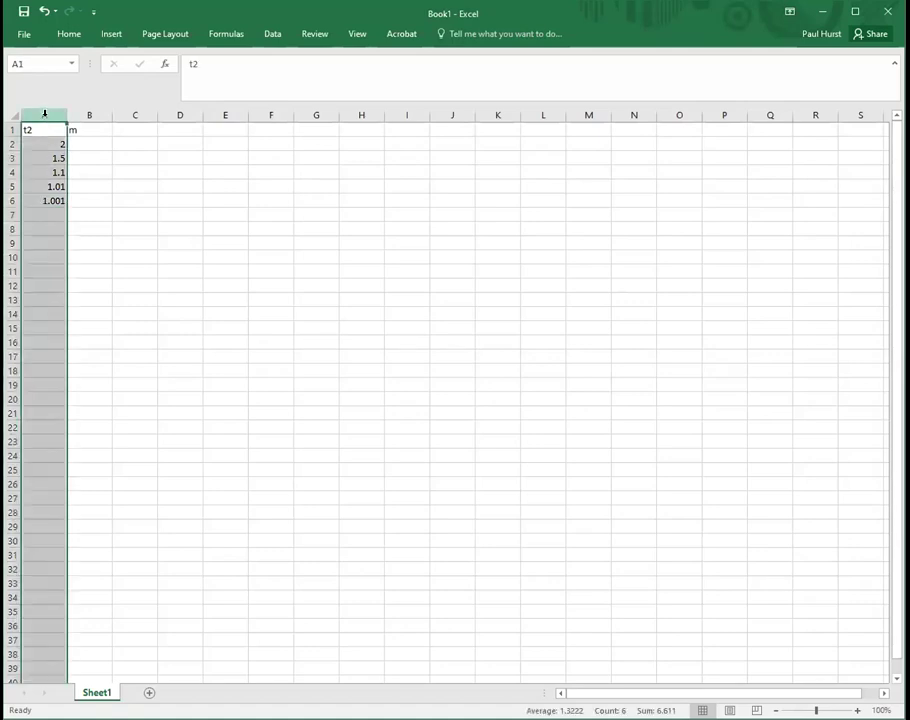
right_click(44, 113)
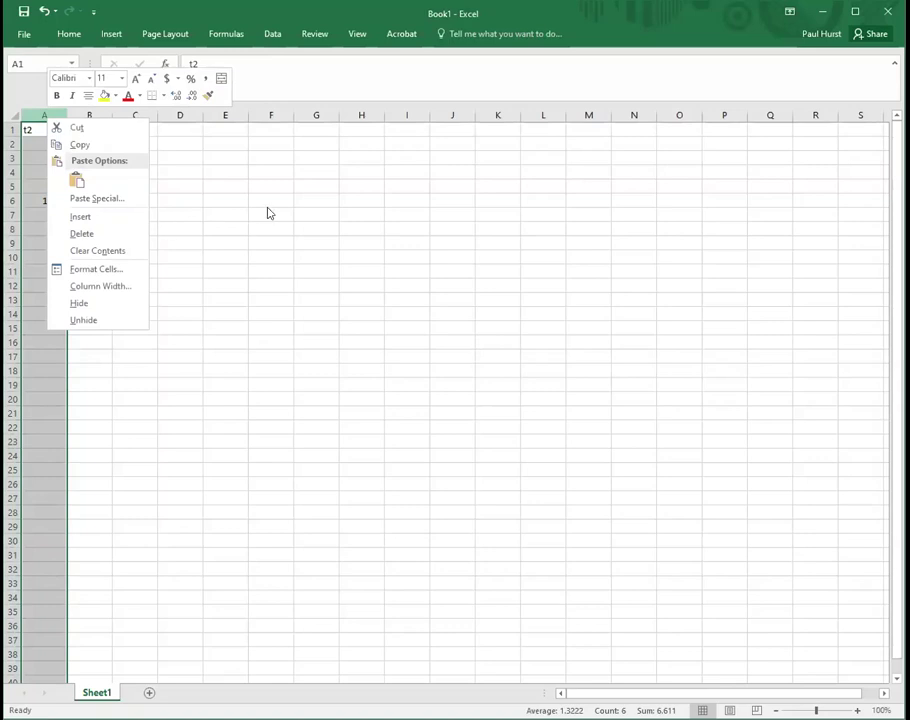
key(Escape)
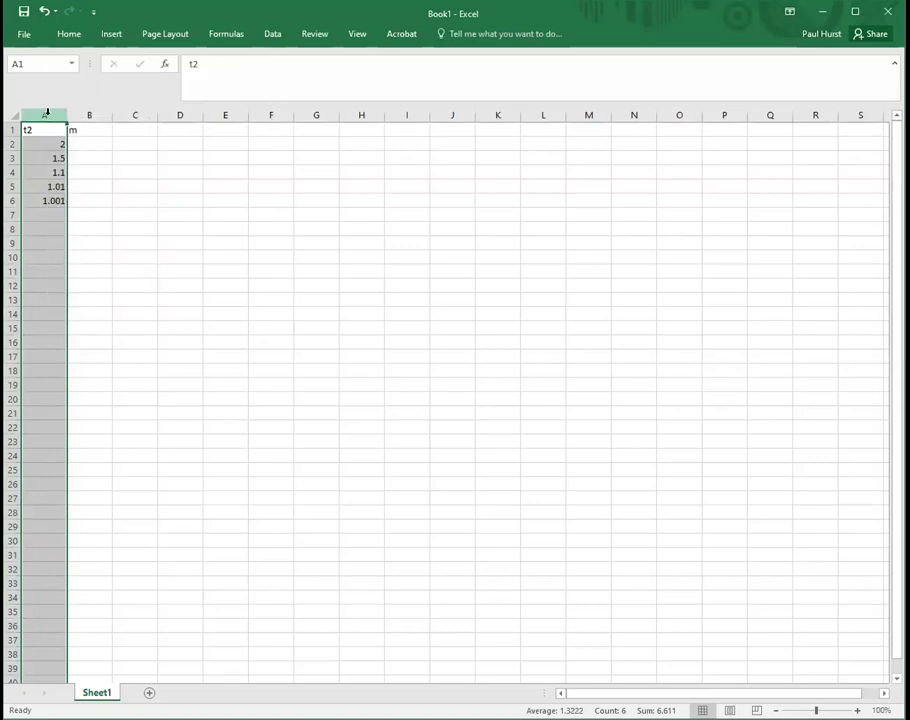
right_click(46, 112)
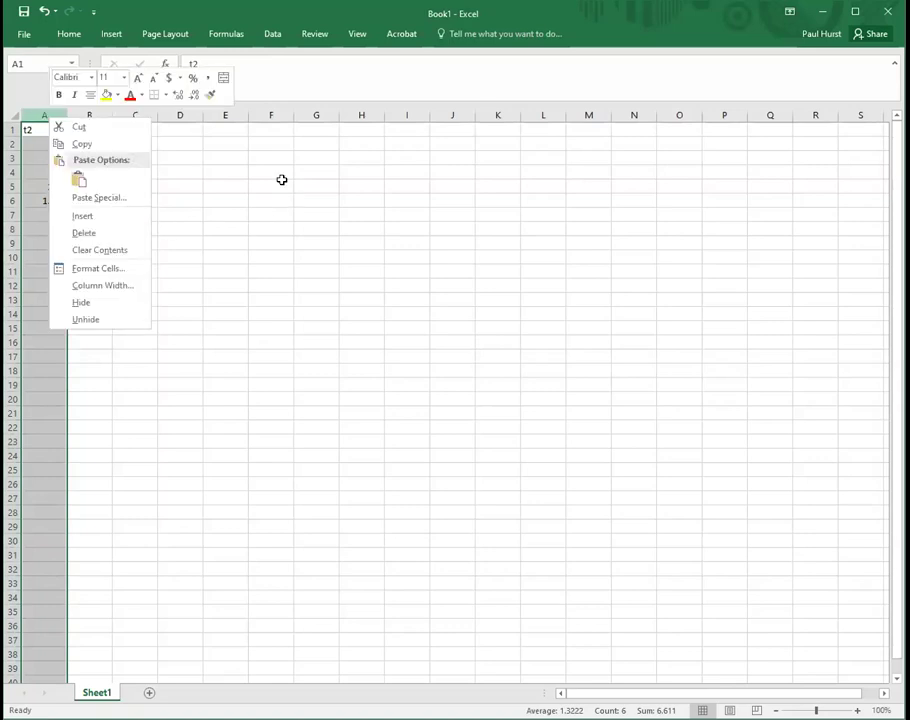
key(Escape)
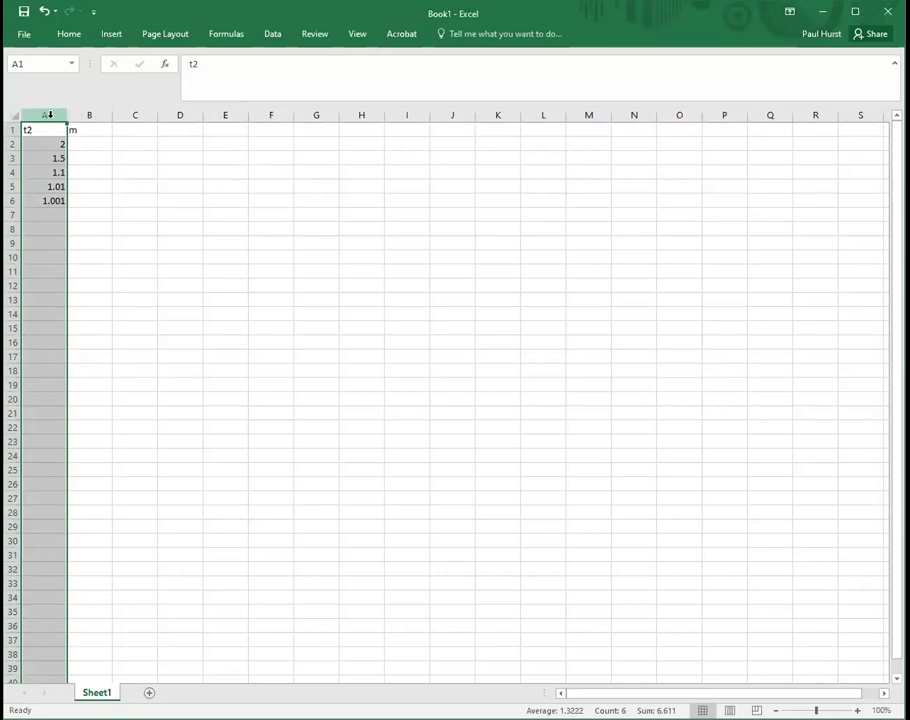
Widen column B to more than double its width and begin a formula in B2 with =(.
click(91, 142)
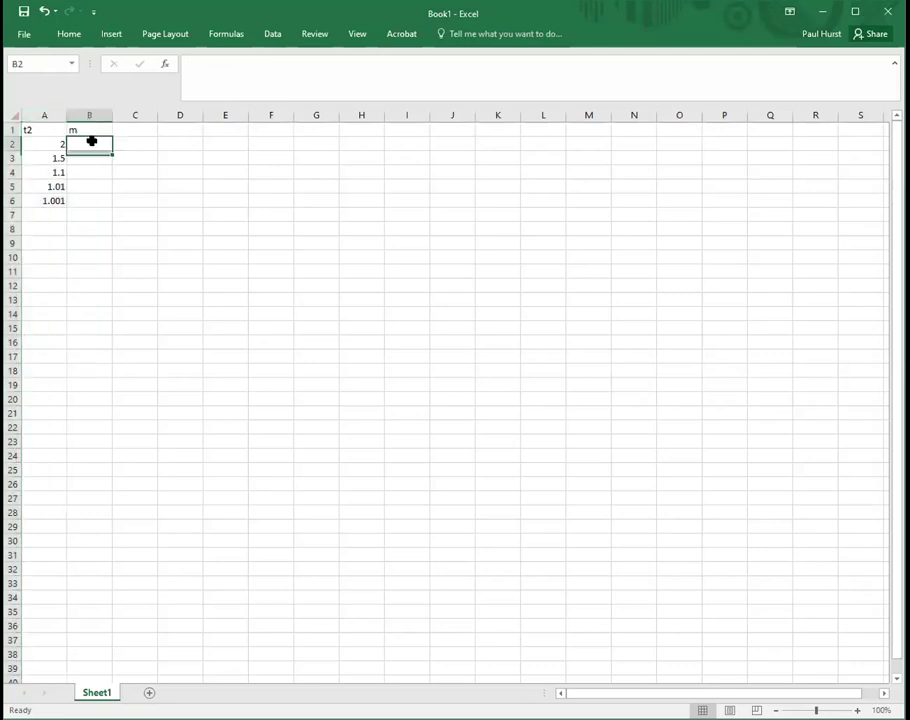
drag(109, 115, 175, 115)
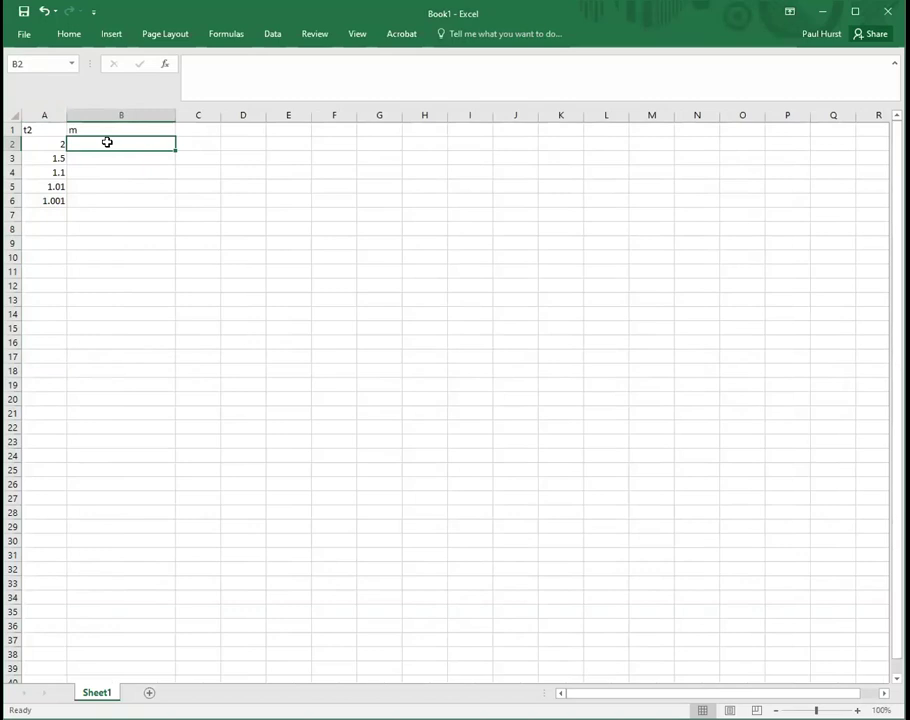
text(=)
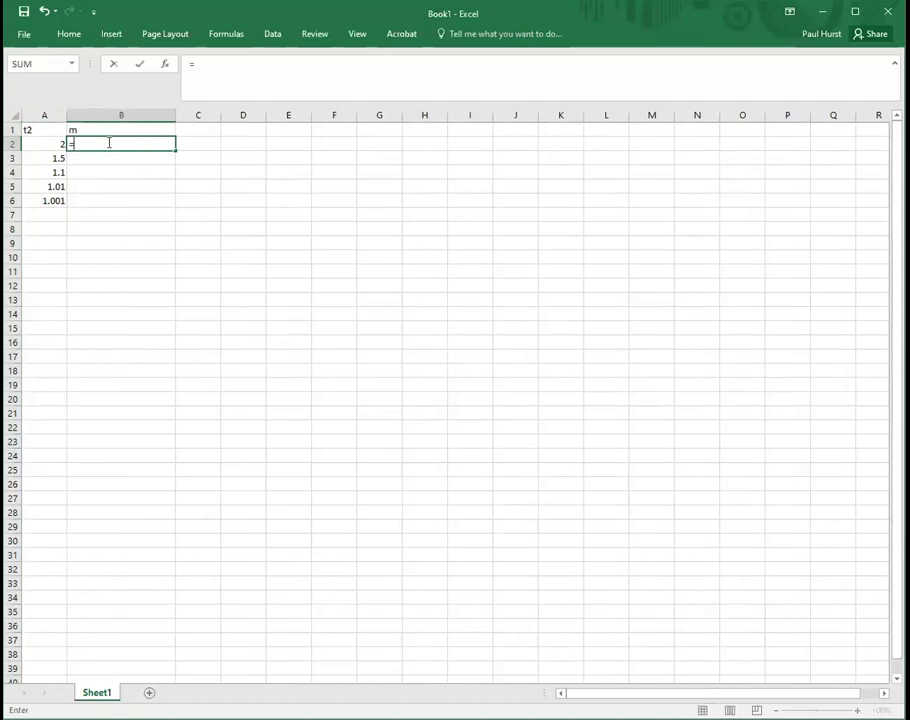
text(()
text(A2)
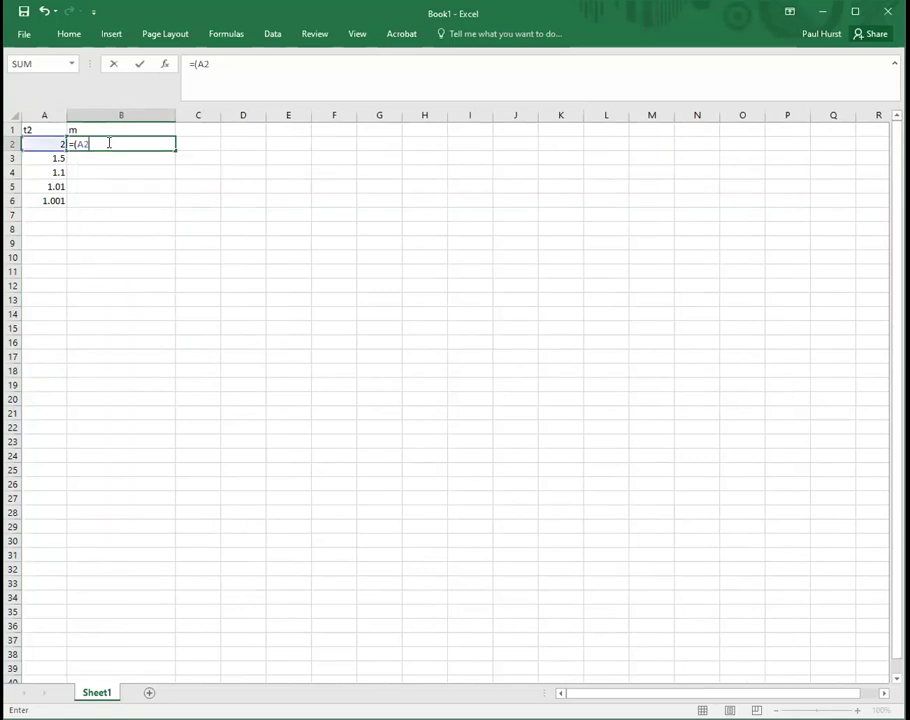
text(-1))
key(BackSpace)
key(BackSpace)
key(BackSpace)
key(BackSpace)
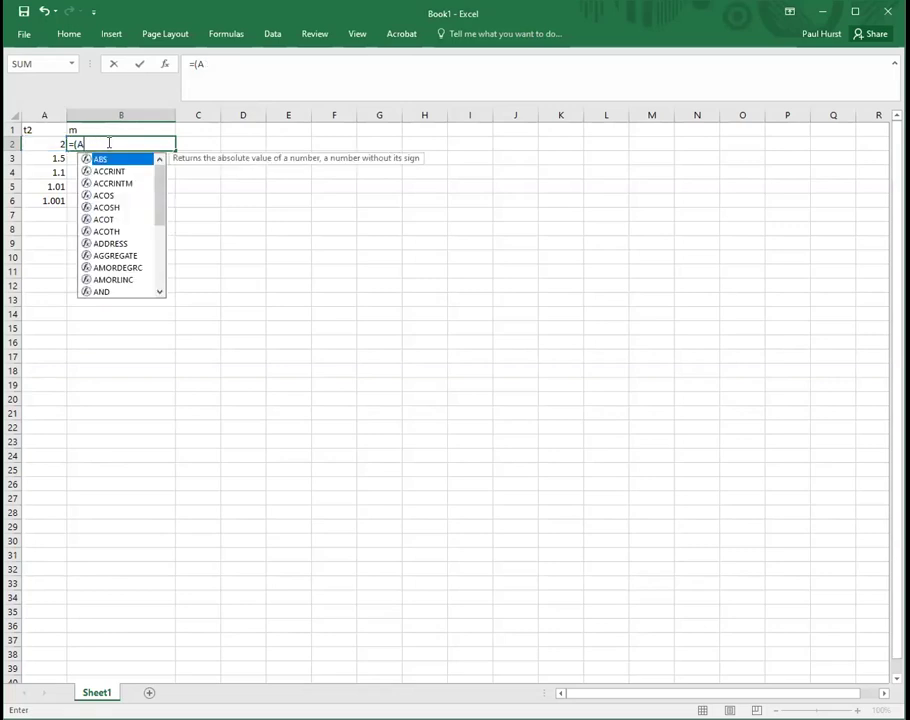
key(BackSpace)
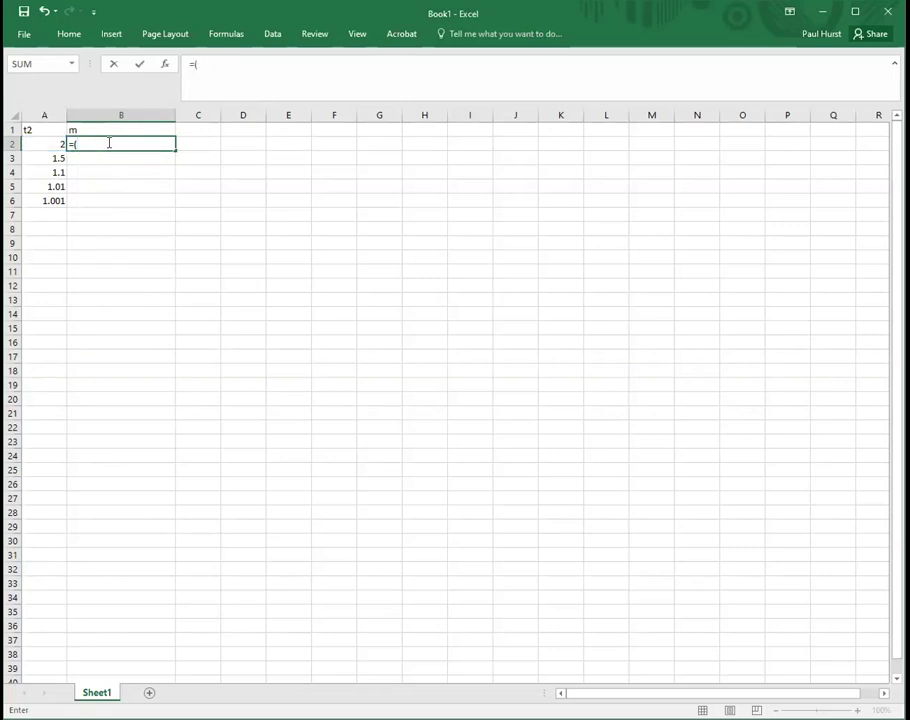
Complete the slope formula in B2 as =((10*A2-1.86A2^2)-(10*1-1.86*1))/(A2-1) and submit it.
text((10*A2)
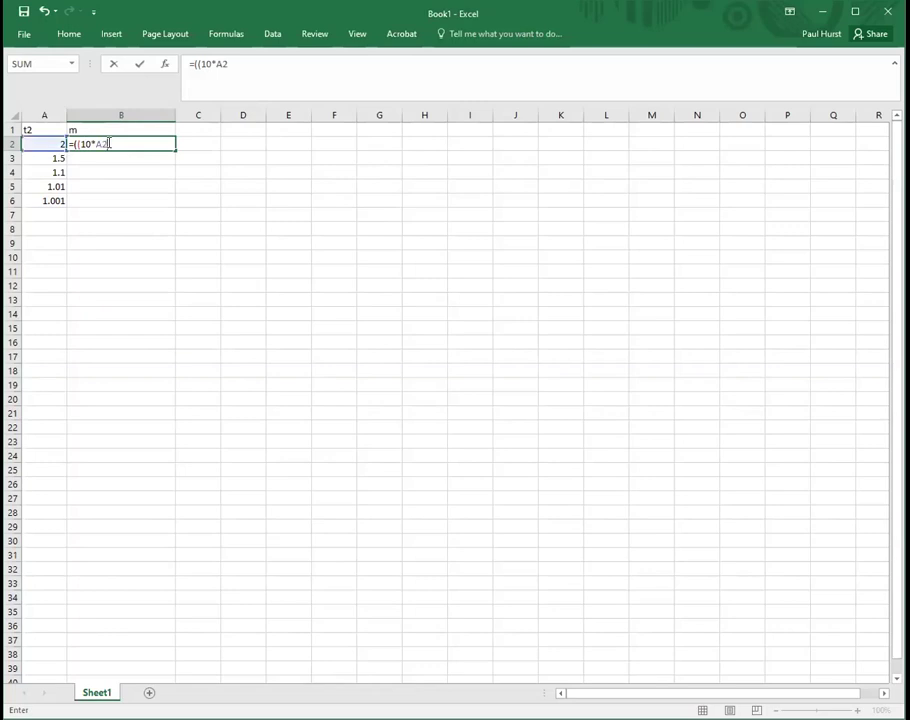
text(-1.86A2^2)-(10*)
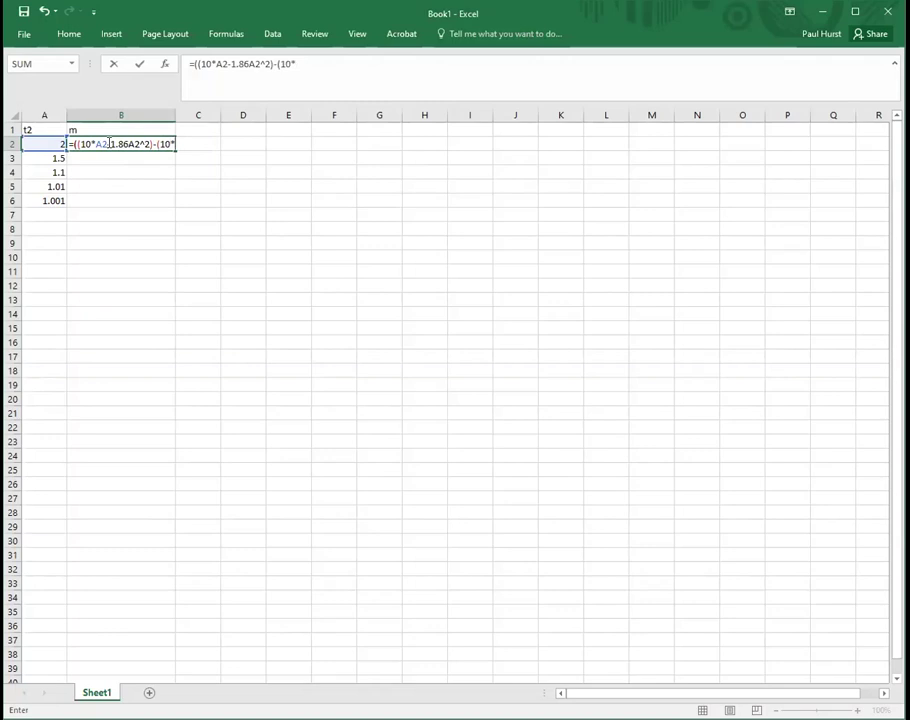
text(1-1.86*1))/)
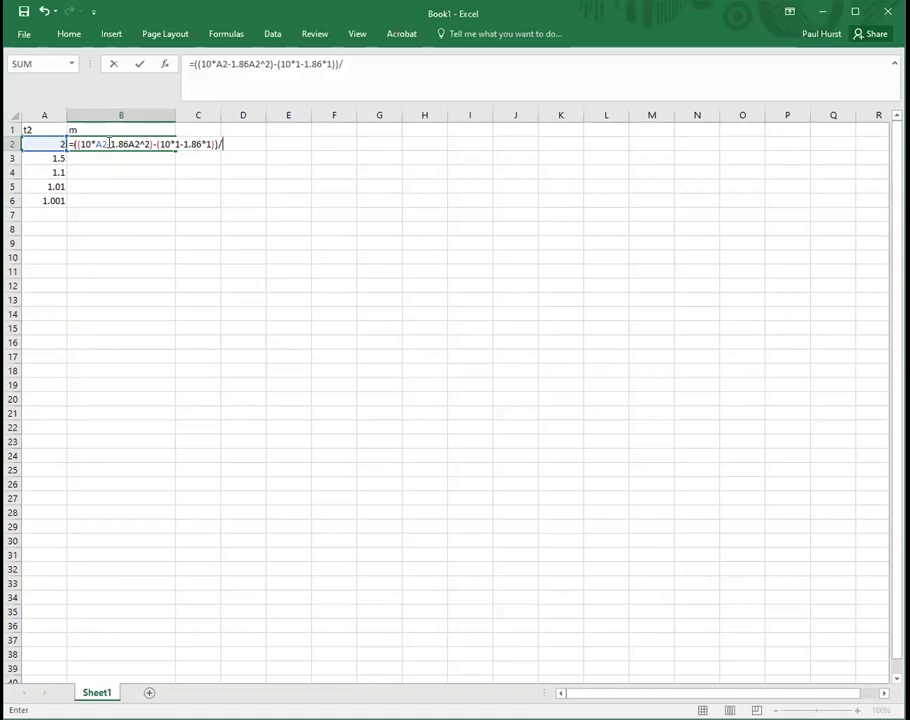
text((A2-1))
key(Return)
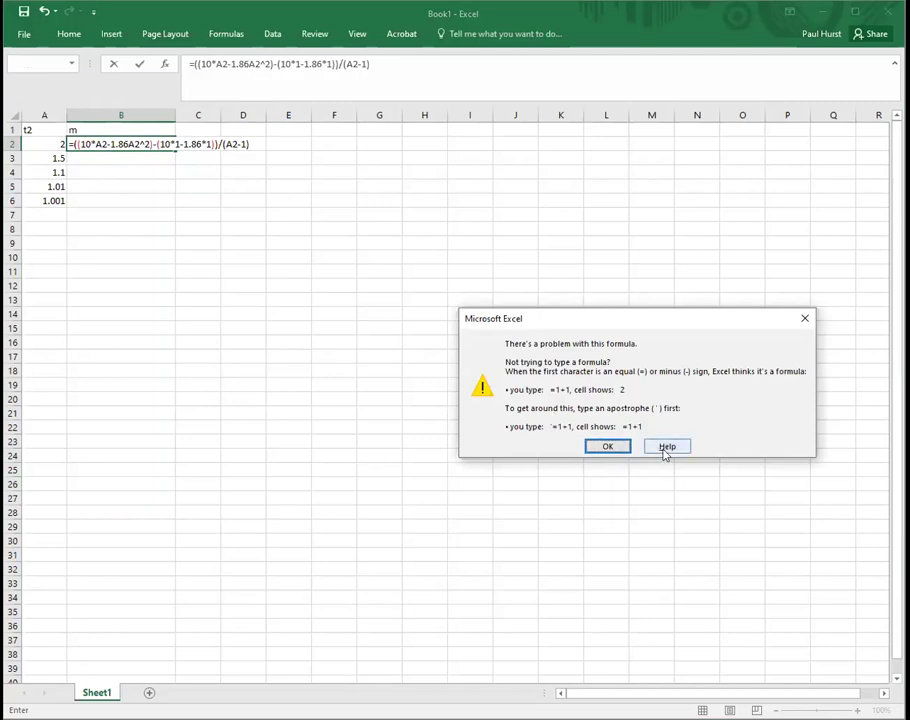
Correct the B2 formula by inserting the multiplication sign between 1.86 and A2.
click(608, 447)
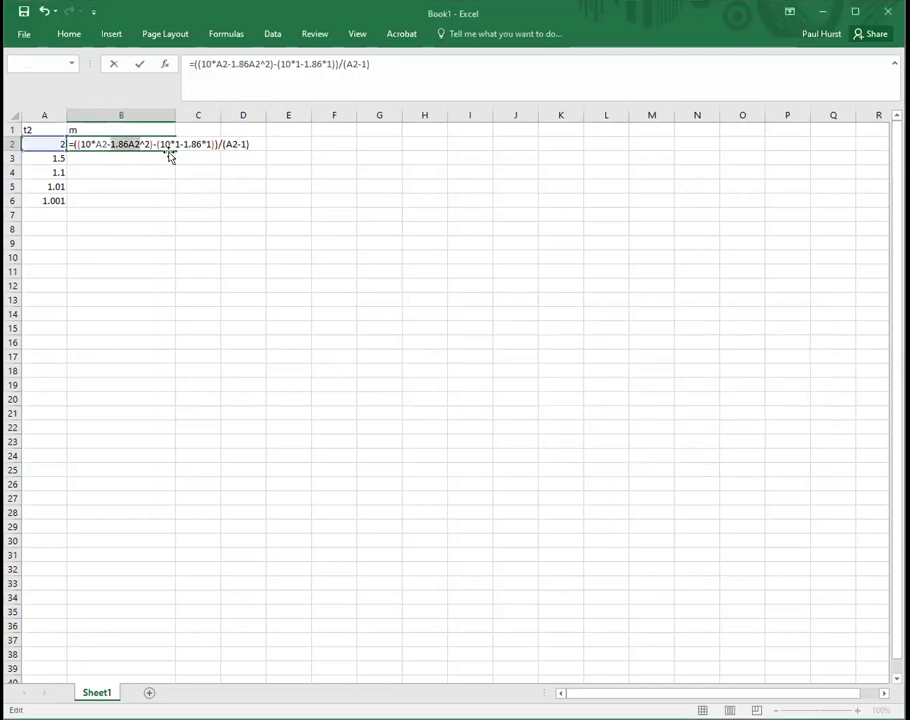
click(249, 64)
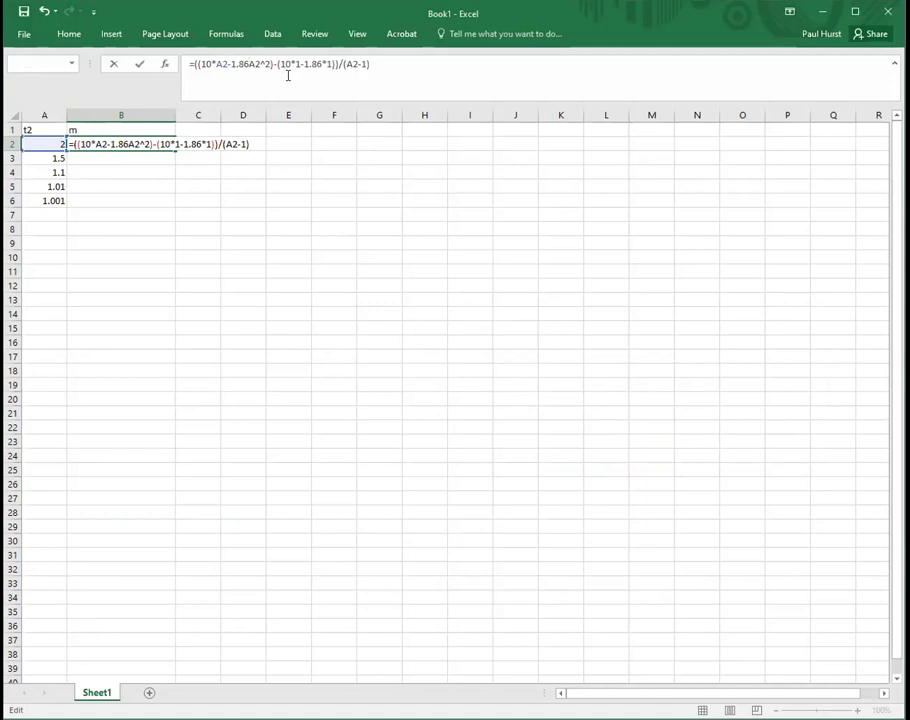
text(*)
key(Return)
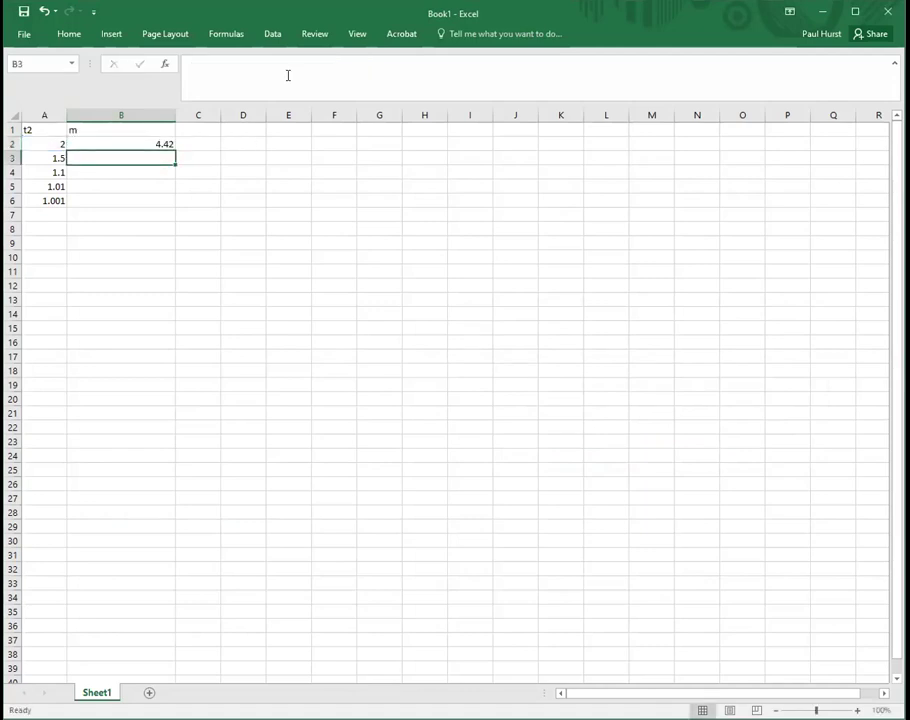
Fill the B2 formula down through B6 and narrow column B.
key(Up)
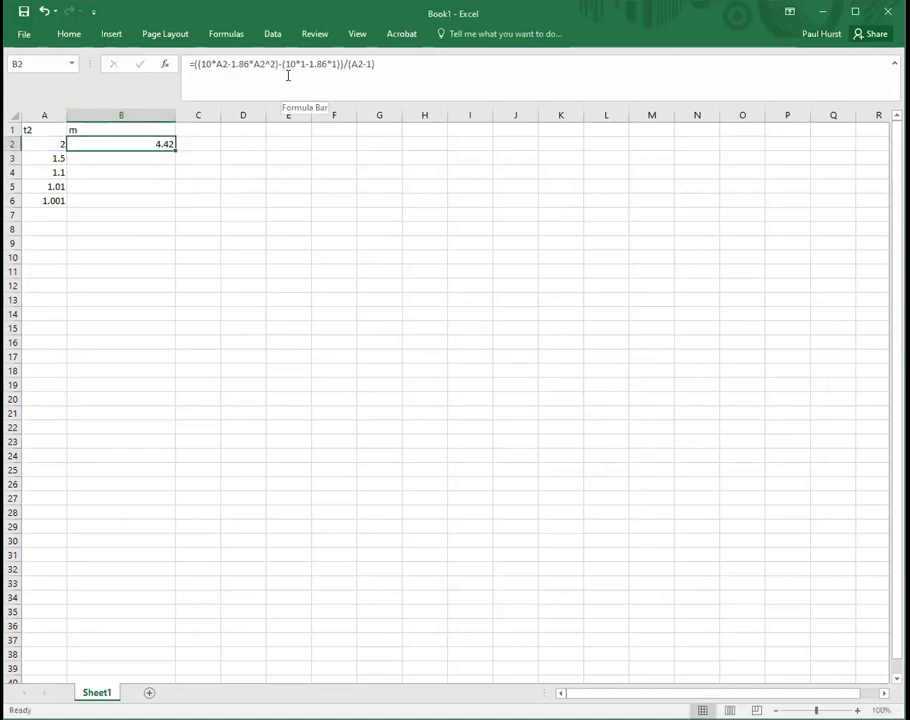
double_click(175, 150)
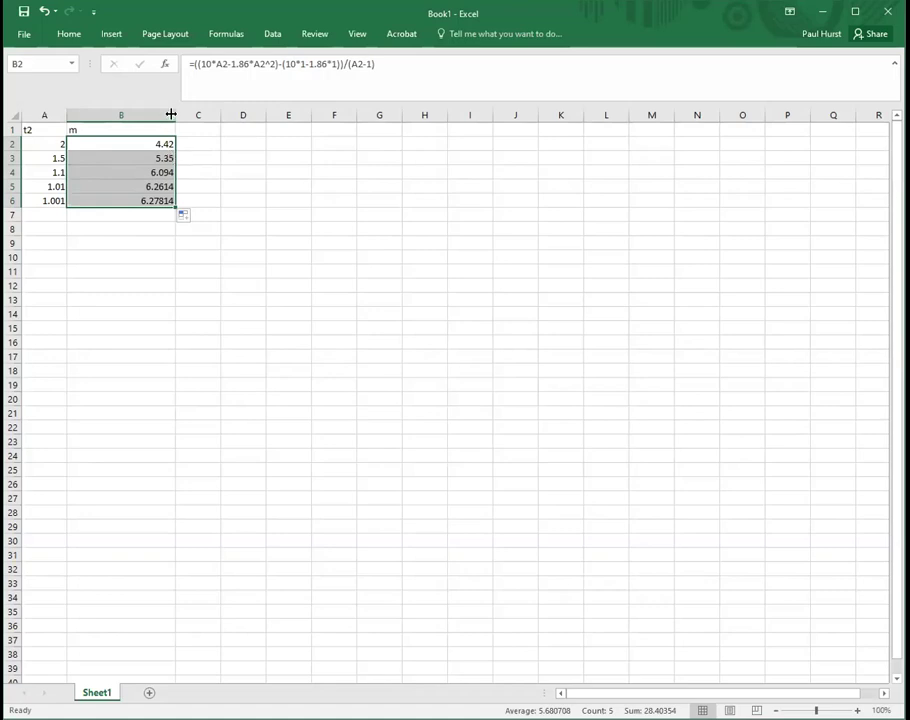
drag(171, 114, 89, 110)
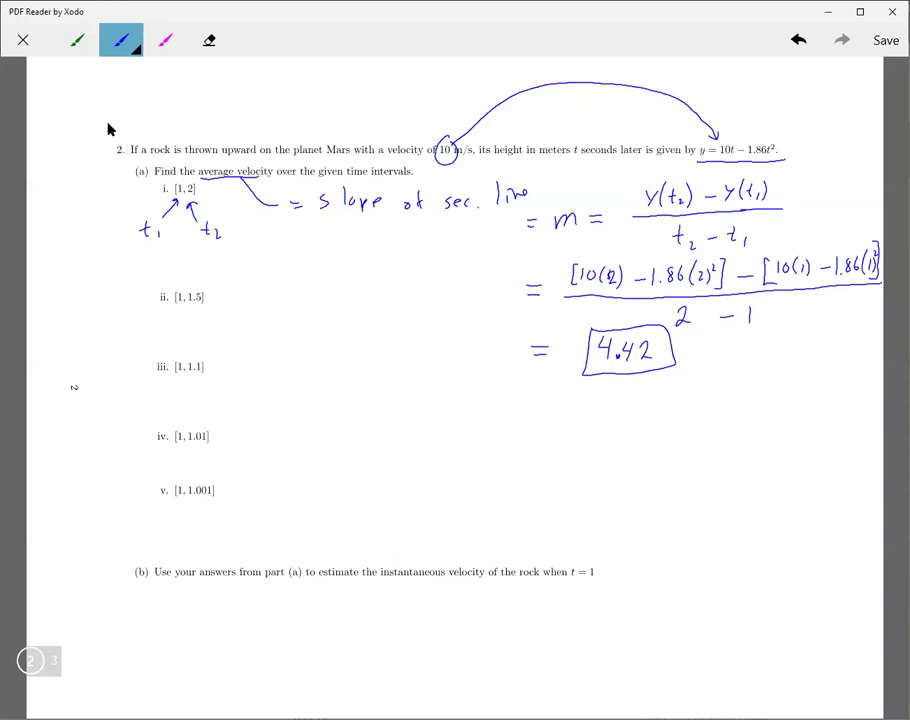
Switch back to the Xodo PDF and write 5.35 in green ink beside the interval [1, 1.5].
click(77, 42)
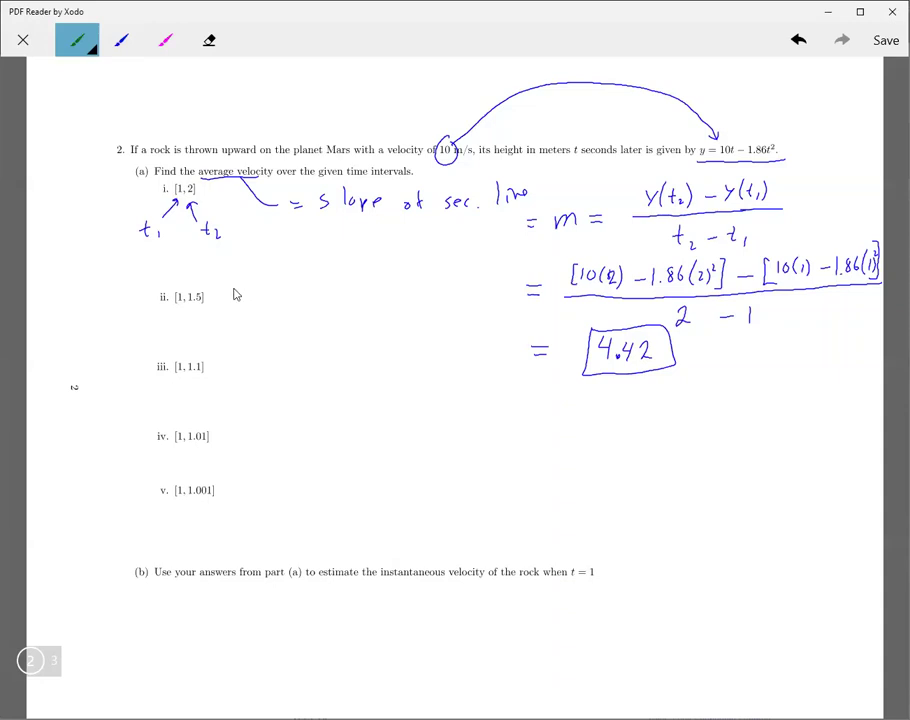
mouse_move(224, 299)
mouse_down()
mouse_move(217, 313)
mouse_move(255, 304)
mouse_up()
click(237, 308)
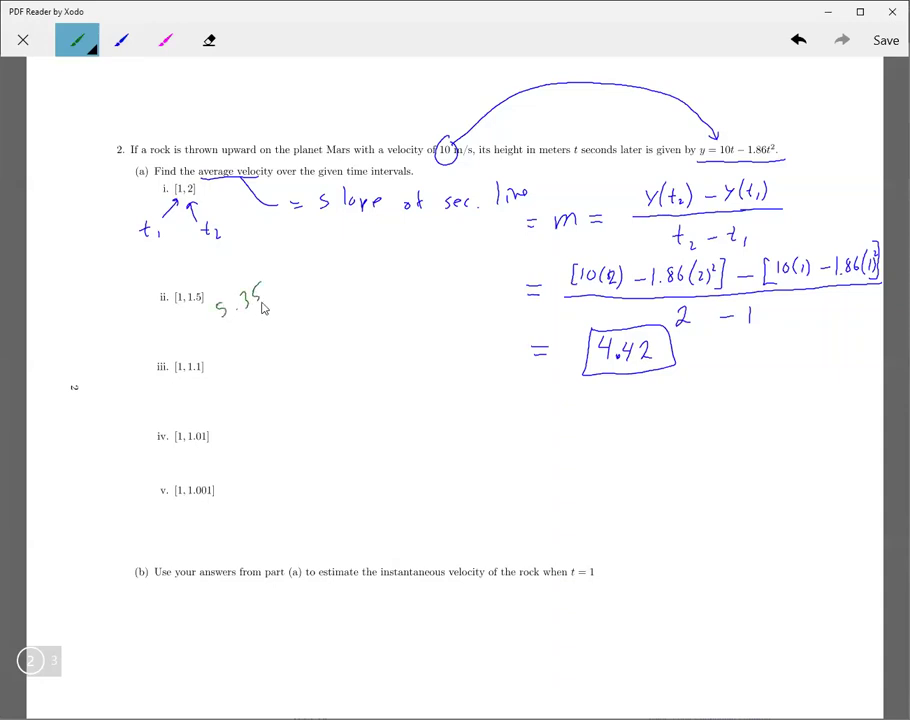
Write 6.09, 6.26 and 6.28 in green ink beside the intervals [1, 1.1], [1, 1.01] and [1, 1.001] respectively.
mouse_move(222, 356)
mouse_down()
mouse_move(222, 368)
mouse_move(246, 354)
mouse_up()
click(238, 367)
drag(262, 350, 261, 368)
mouse_move(240, 409)
mouse_down()
mouse_move(236, 426)
mouse_move(275, 412)
mouse_up()
click(250, 425)
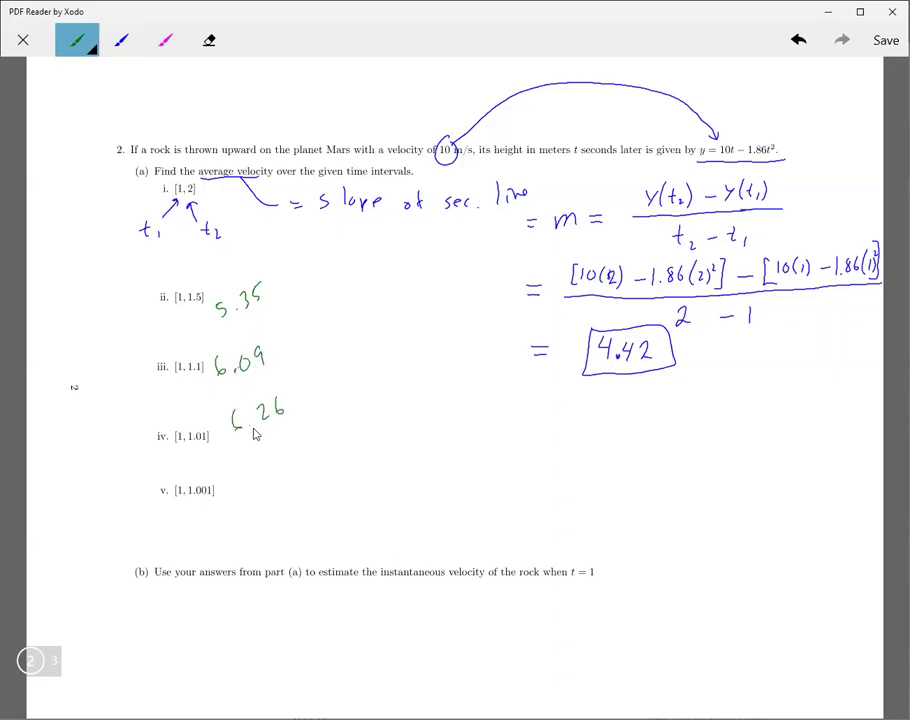
mouse_move(252, 459)
mouse_down()
mouse_move(247, 475)
mouse_move(281, 469)
mouse_move(292, 477)
mouse_move(299, 446)
mouse_up()
click(262, 478)
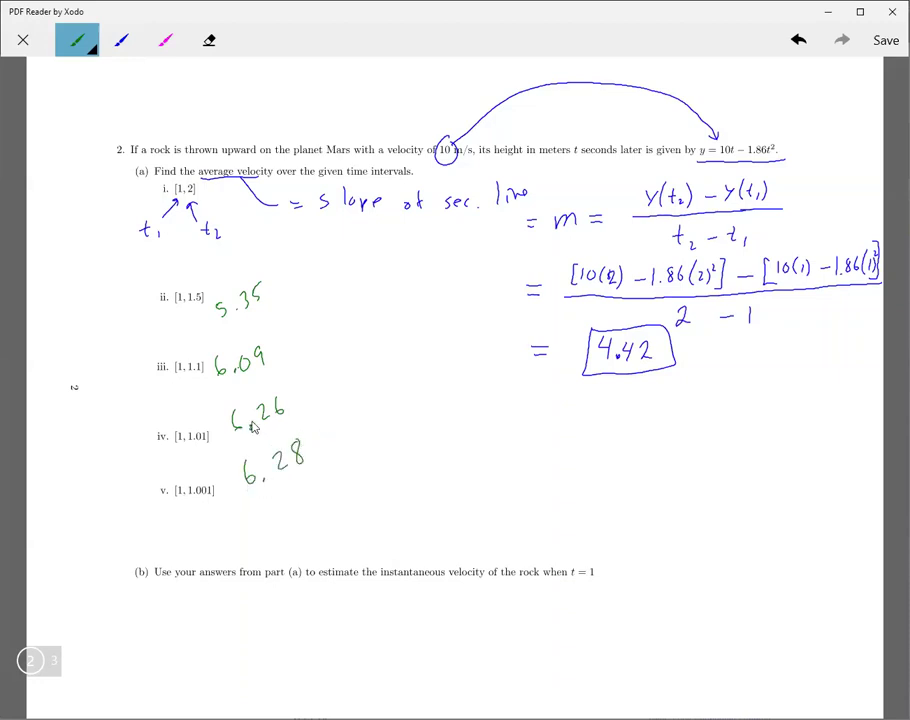
drag(240, 417, 236, 426)
Circle the height equation in magenta ink and sketch axes with a downward-opening parabola below the boxed 4.42.
click(165, 40)
mouse_move(735, 132)
mouse_down()
mouse_move(716, 135)
mouse_move(727, 171)
mouse_move(712, 130)
mouse_up()
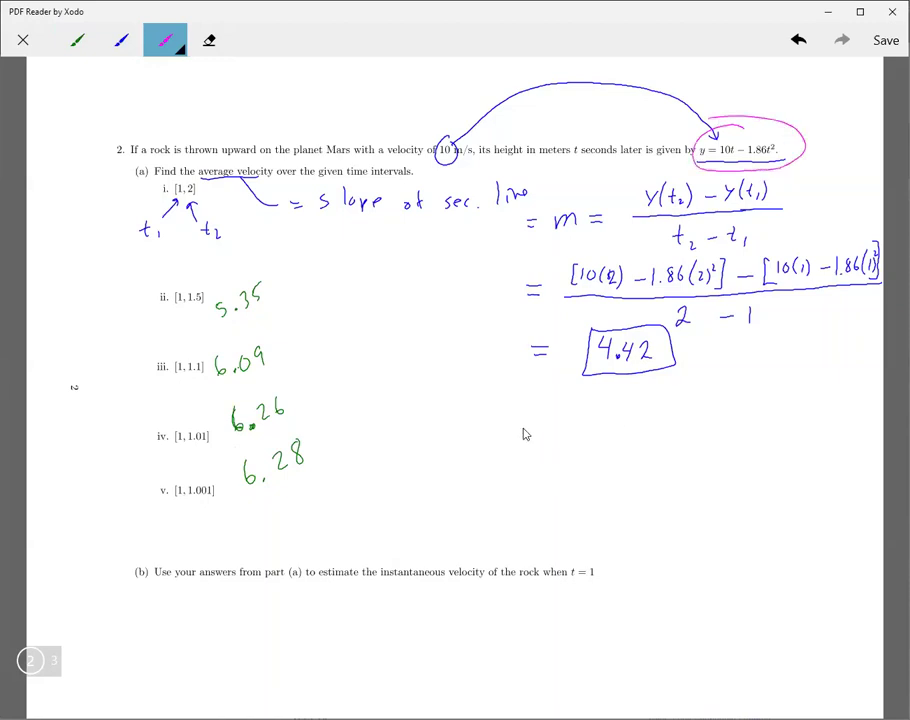
mouse_move(500, 398)
mouse_down()
mouse_move(502, 469)
mouse_move(490, 517)
mouse_move(683, 518)
mouse_up()
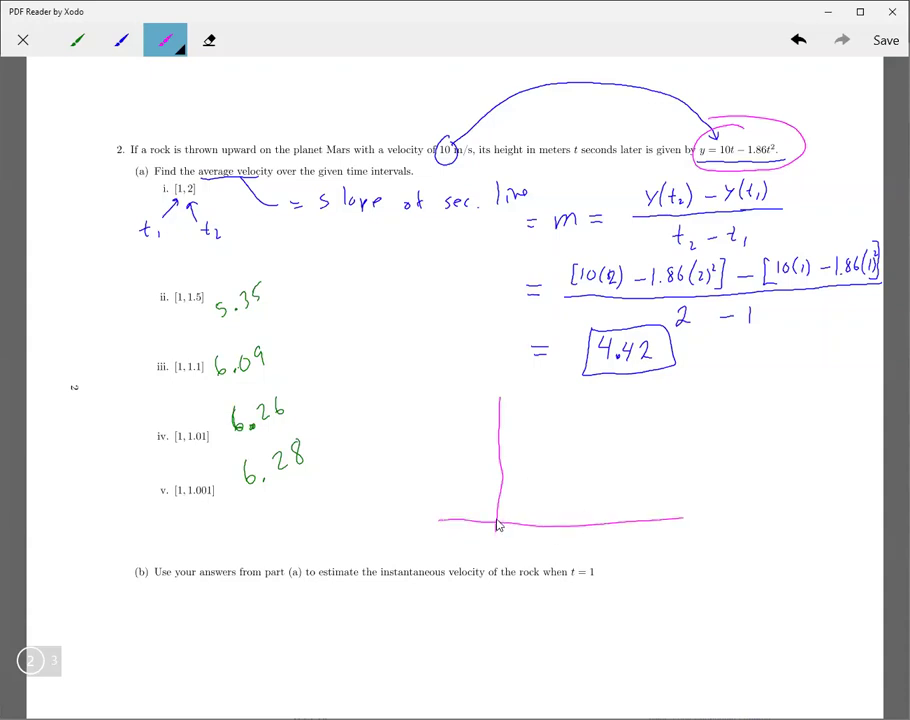
mouse_move(498, 522)
mouse_down()
mouse_move(519, 489)
mouse_move(574, 444)
mouse_move(565, 450)
mouse_move(628, 426)
mouse_move(693, 517)
mouse_up()
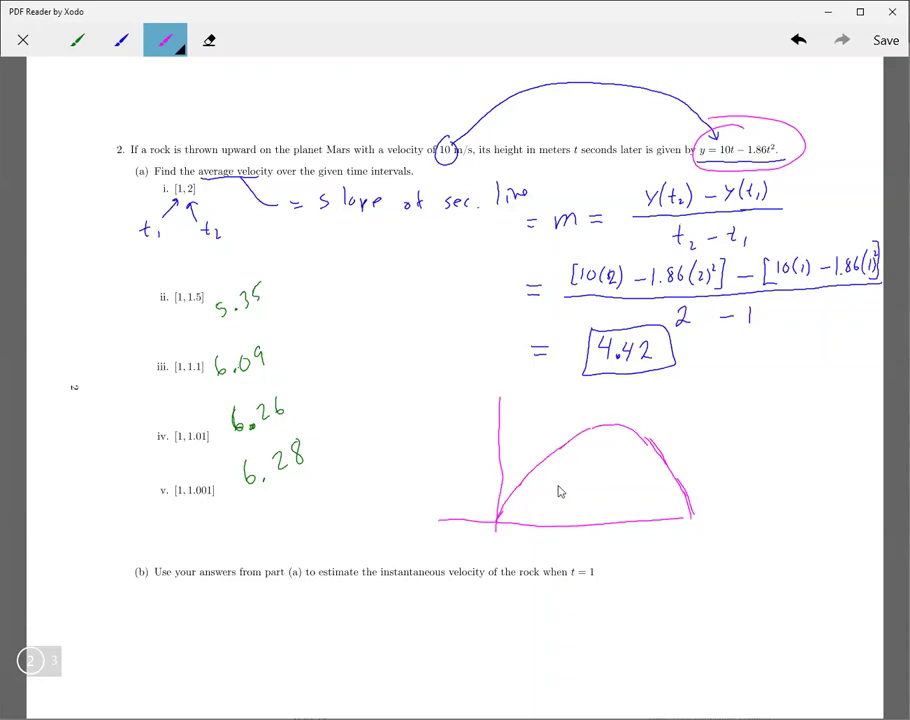
Mark and label 1, 1.5 and 2 on the sketch's horizontal axis and dot the corresponding points on the curve.
drag(524, 545, 523, 513)
click(520, 483)
drag(567, 519, 573, 548)
drag(539, 537, 539, 547)
drag(552, 537, 548, 547)
click(544, 546)
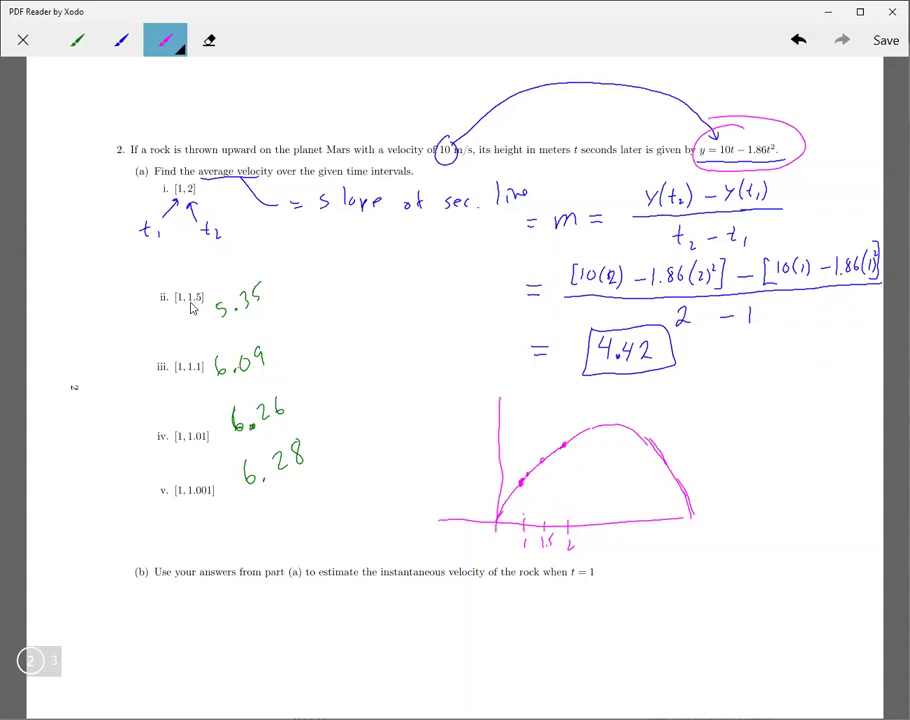
Underline the endpoints 1.5, 1.1, 1.01 and 1.001 in magenta, and write a circled 6.28 as the answer under part (b).
drag(189, 310, 203, 310)
drag(190, 372, 203, 372)
drag(190, 443, 205, 443)
drag(190, 497, 204, 497)
mouse_move(254, 600)
mouse_down()
mouse_move(252, 631)
mouse_move(257, 622)
mouse_move(264, 630)
mouse_move(295, 620)
mouse_up()
mouse_move(310, 600)
mouse_down()
mouse_move(302, 612)
mouse_move(311, 598)
mouse_move(228, 620)
mouse_move(349, 597)
mouse_move(228, 612)
mouse_up()
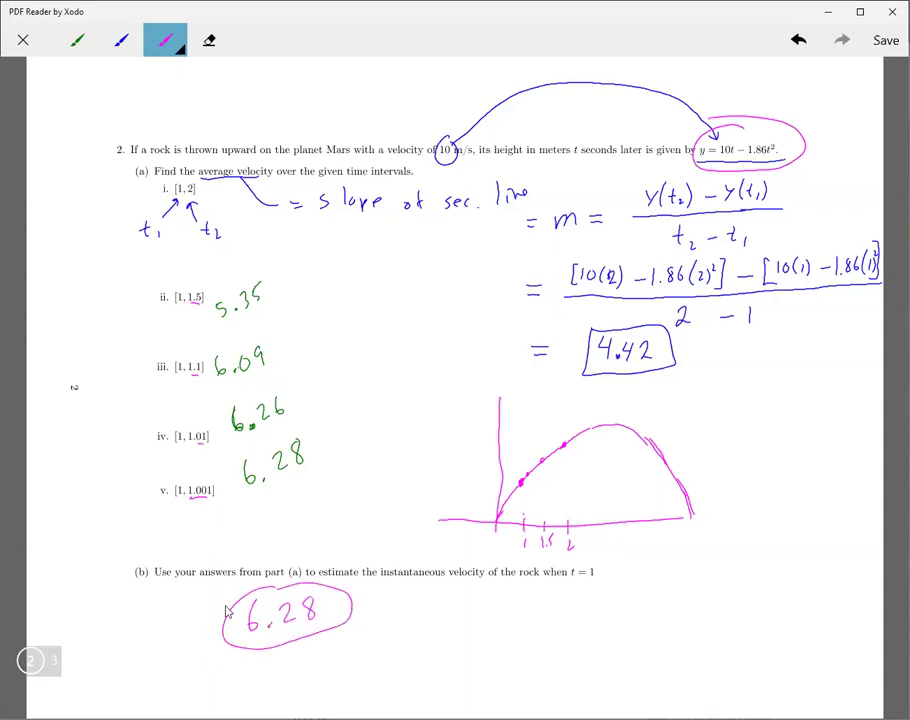